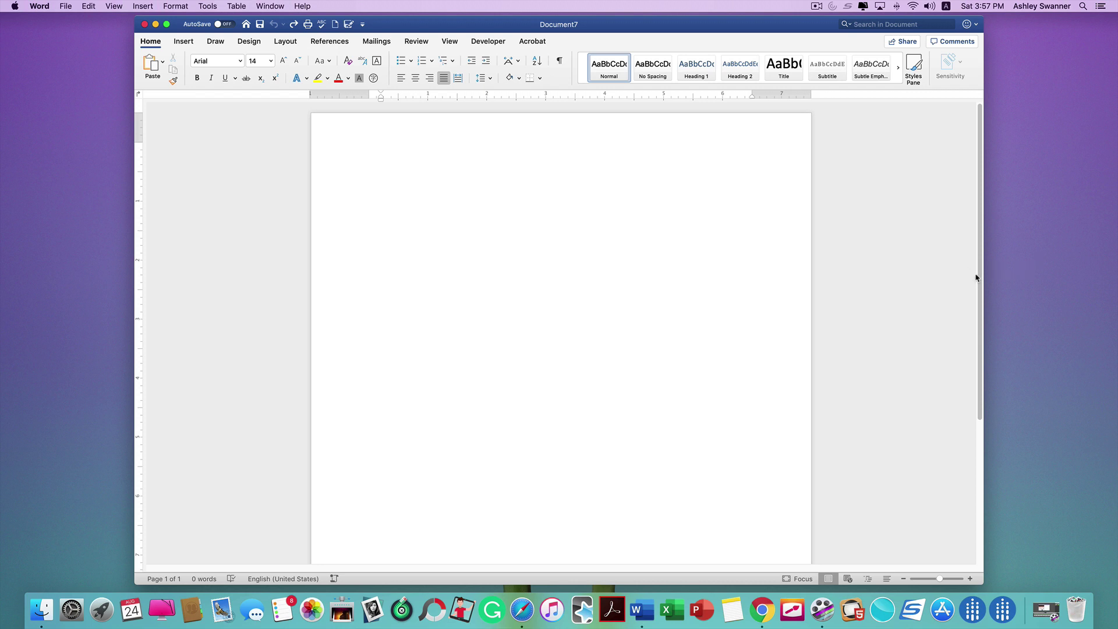
- Insert a 2-column, 5-row table into the blank document
left_click(185, 42)
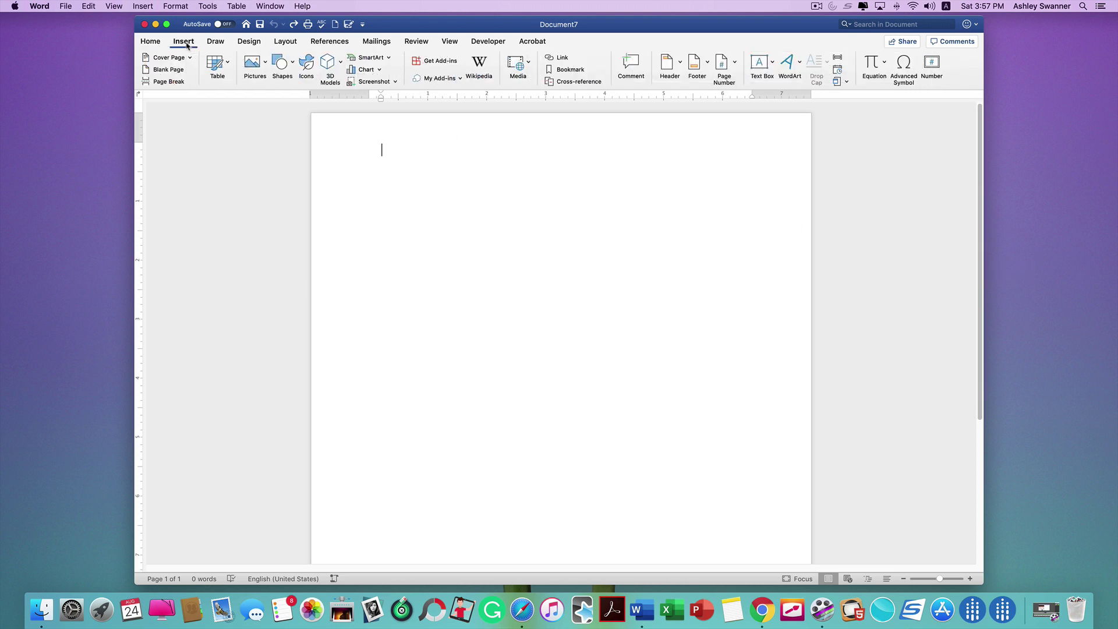
left_click(215, 62)
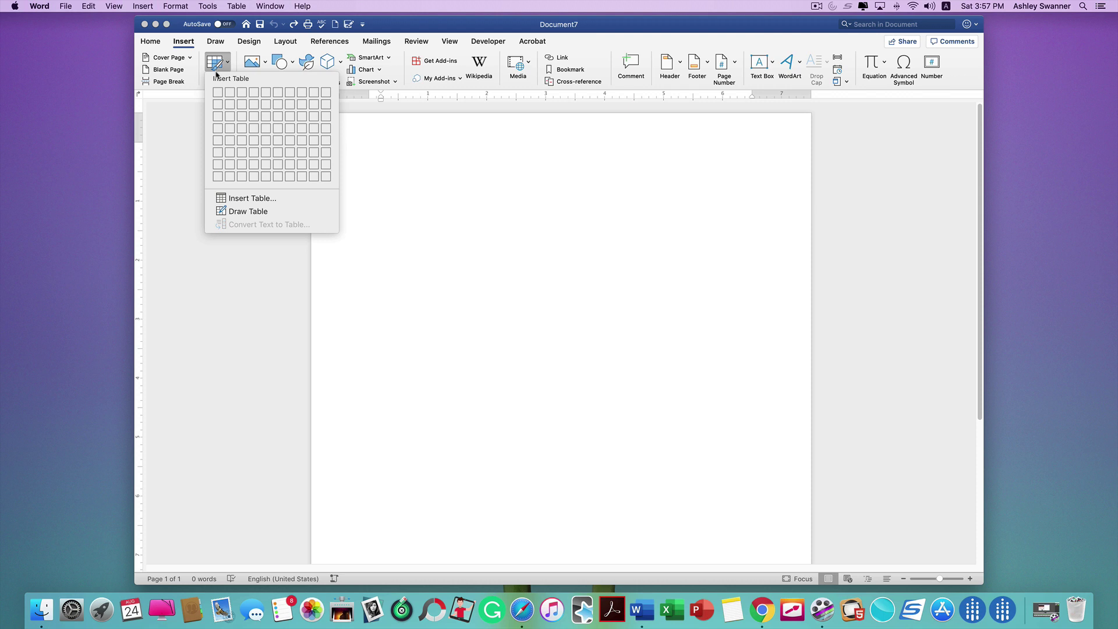
left_click(230, 141)
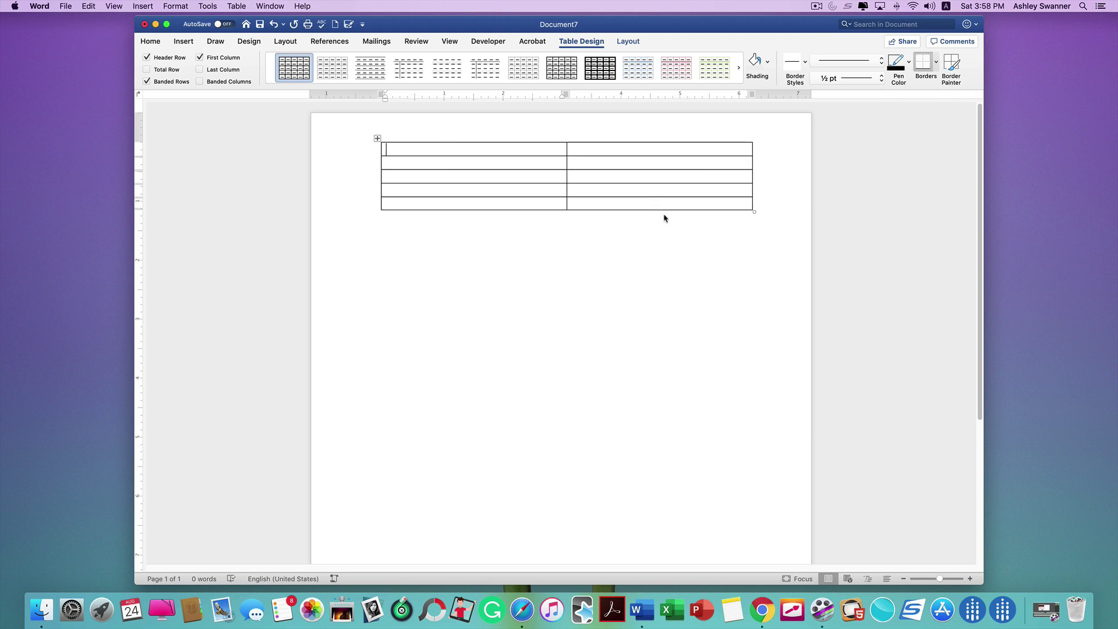
- Set custom page margins of 0.44 inch top and 0.4 inch bottom
left_click(276, 44)
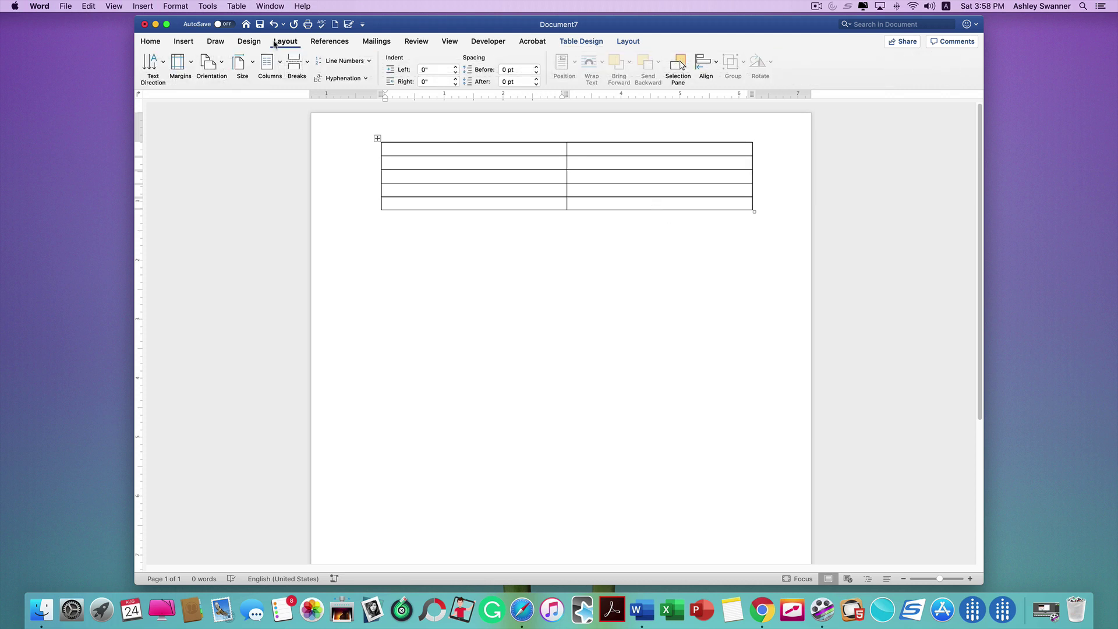
left_click(185, 66)
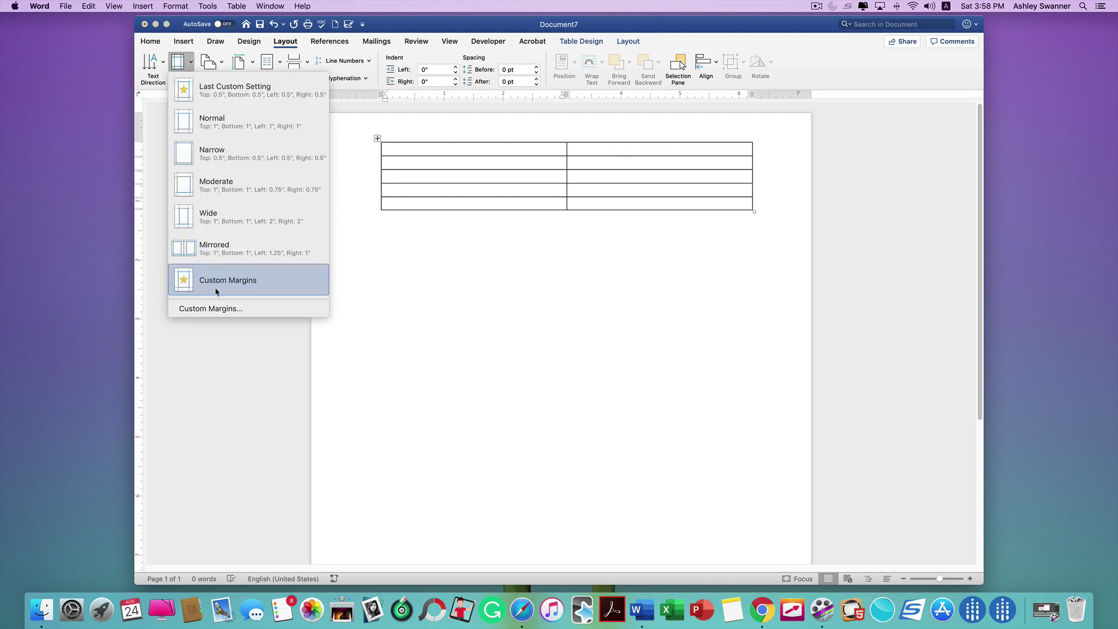
left_click(216, 308)
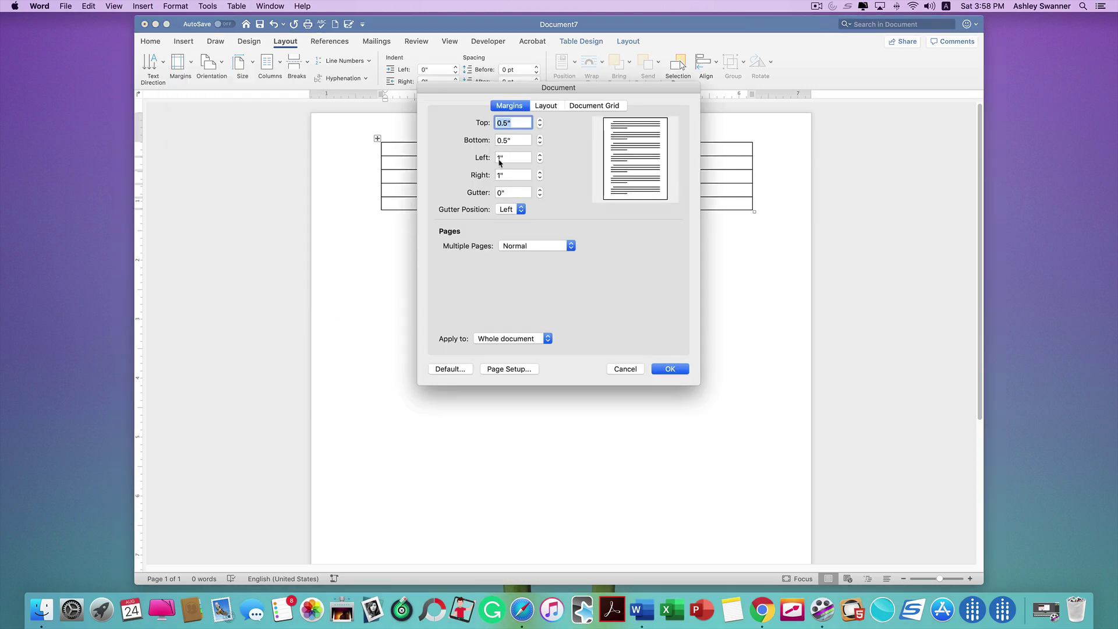
type(".44")
key("Tab")
type(".4")
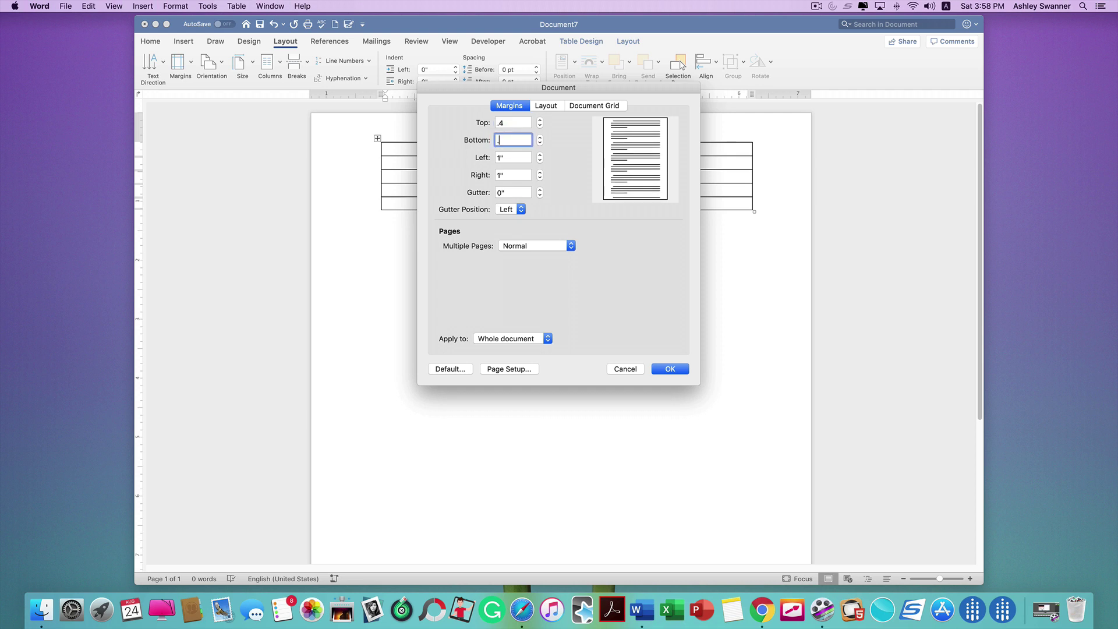
left_click(513, 157)
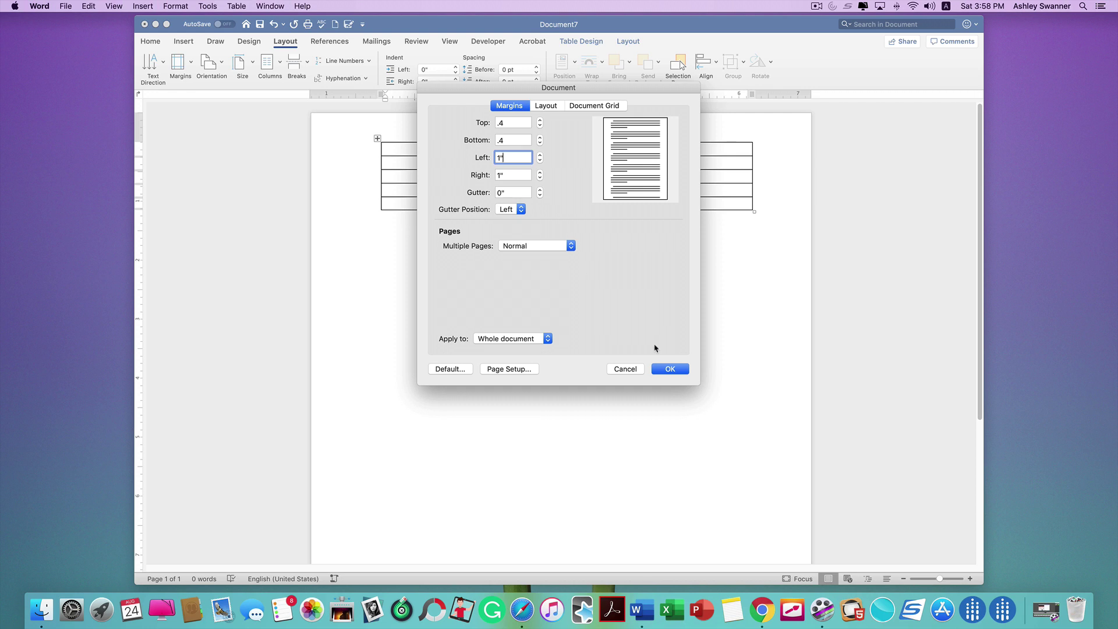
left_click(666, 371)
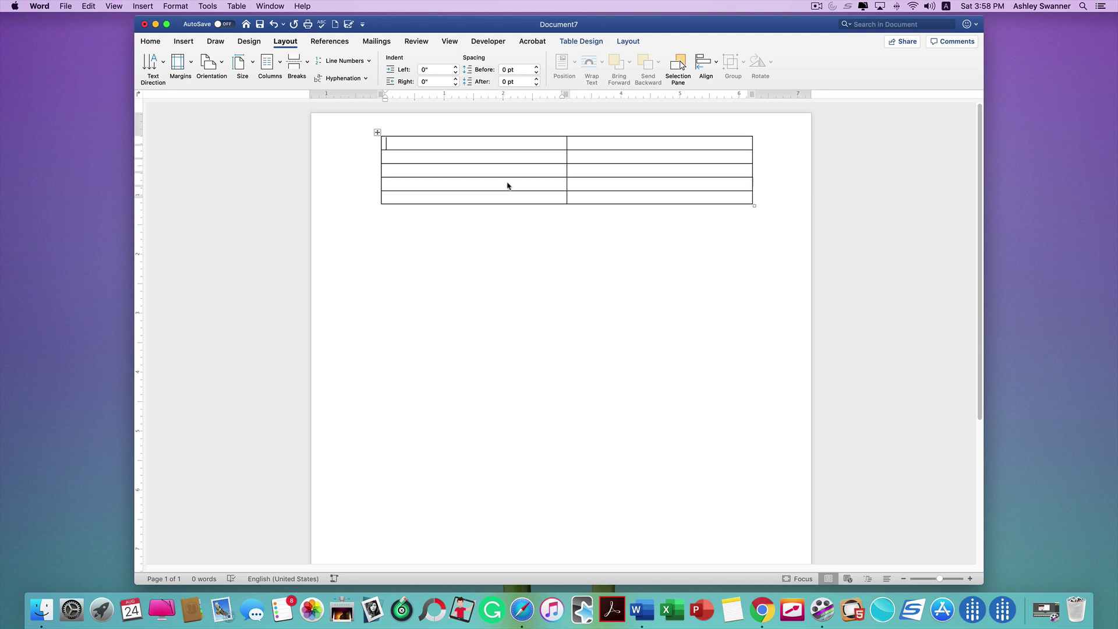
- Select the whole table using Select Table on the table Layout tab
left_click(377, 134)
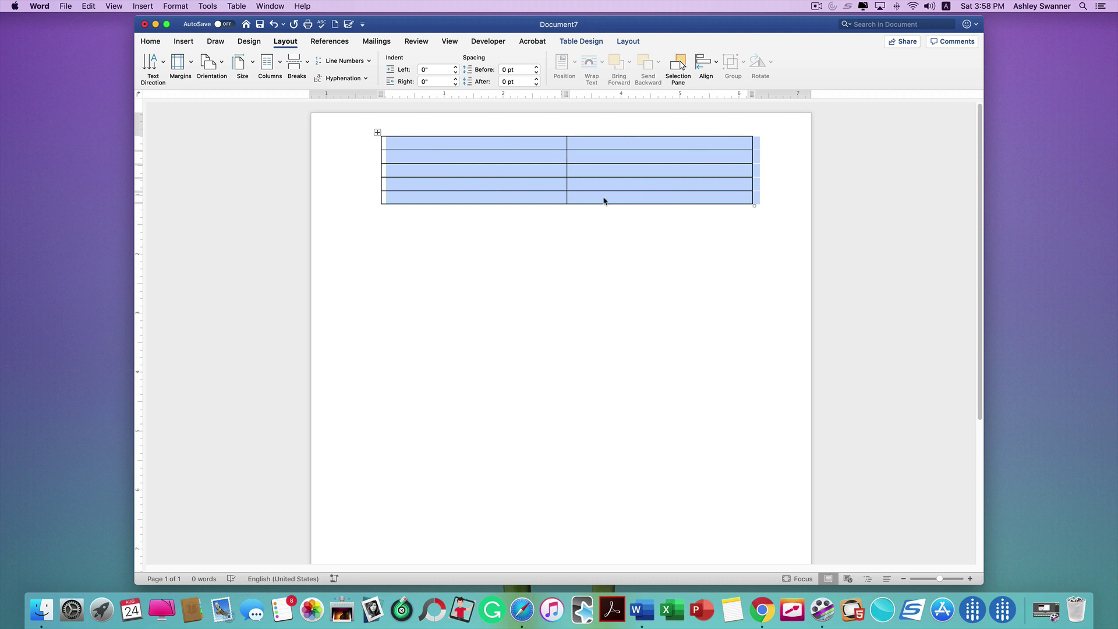
left_click(479, 168)
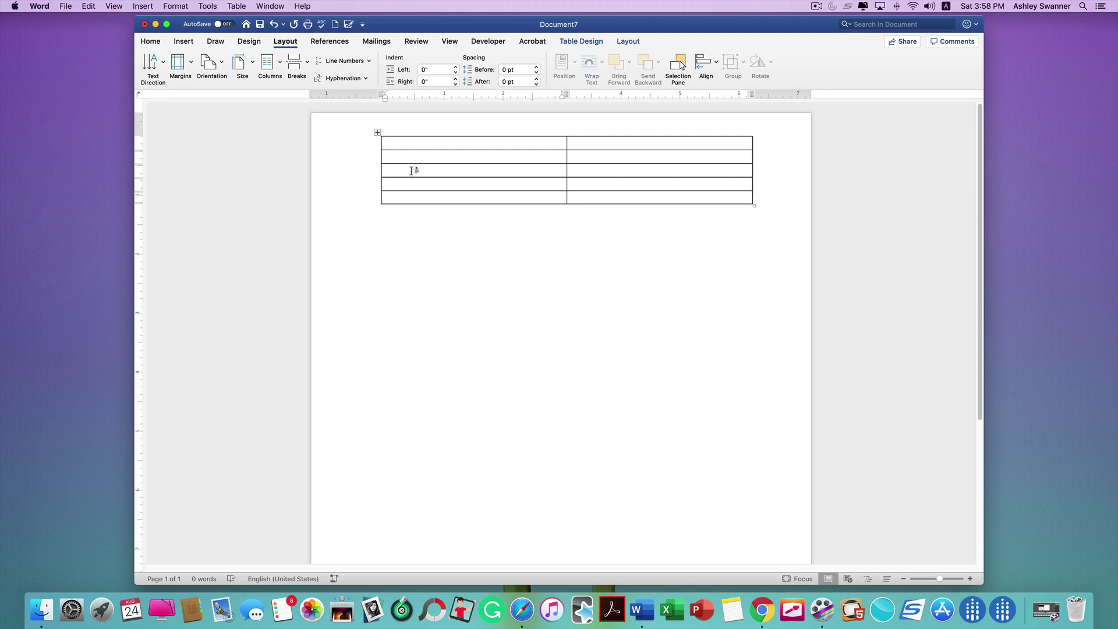
left_click(628, 42)
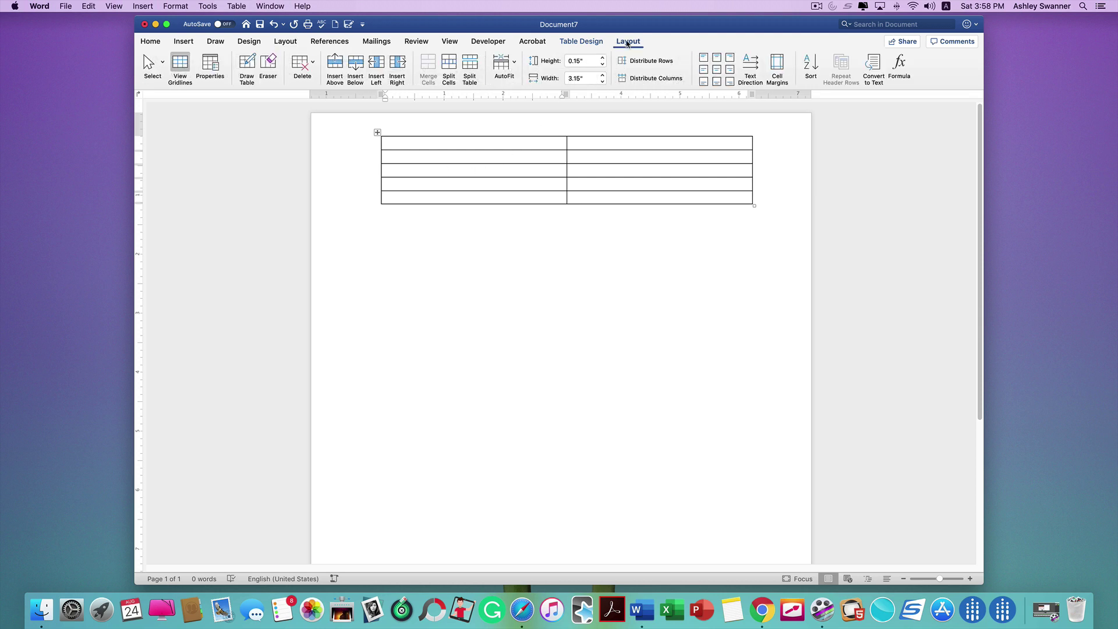
left_click(159, 64)
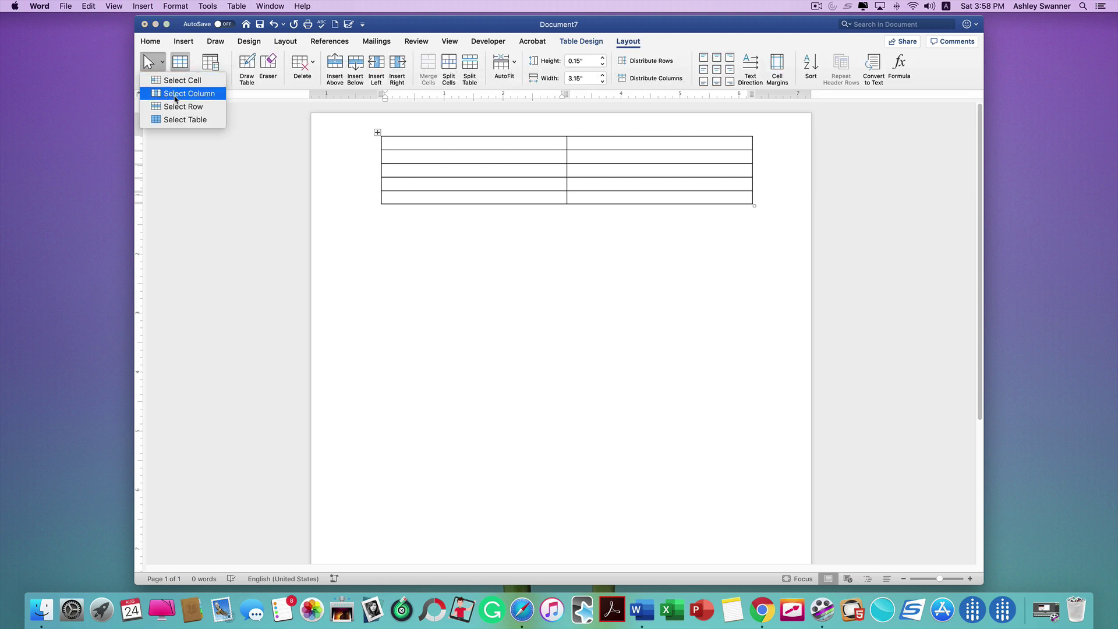
left_click(158, 120)
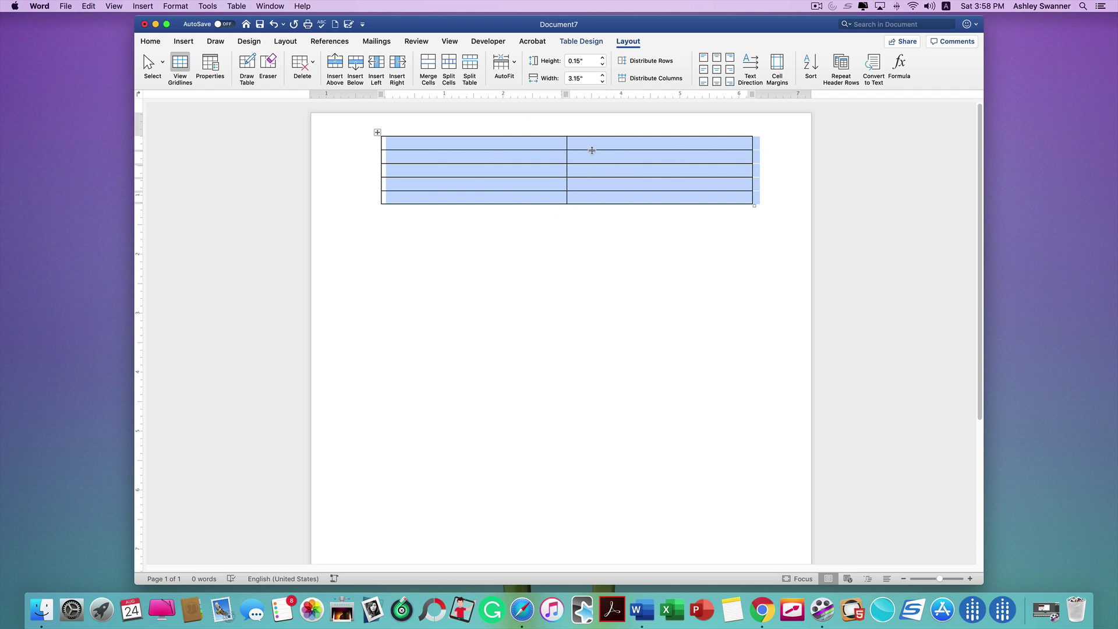
- Make every row 2 inches tall and both columns 3.36 inches wide
left_click(569, 61)
type("2")
key("Return")
left_click(571, 76)
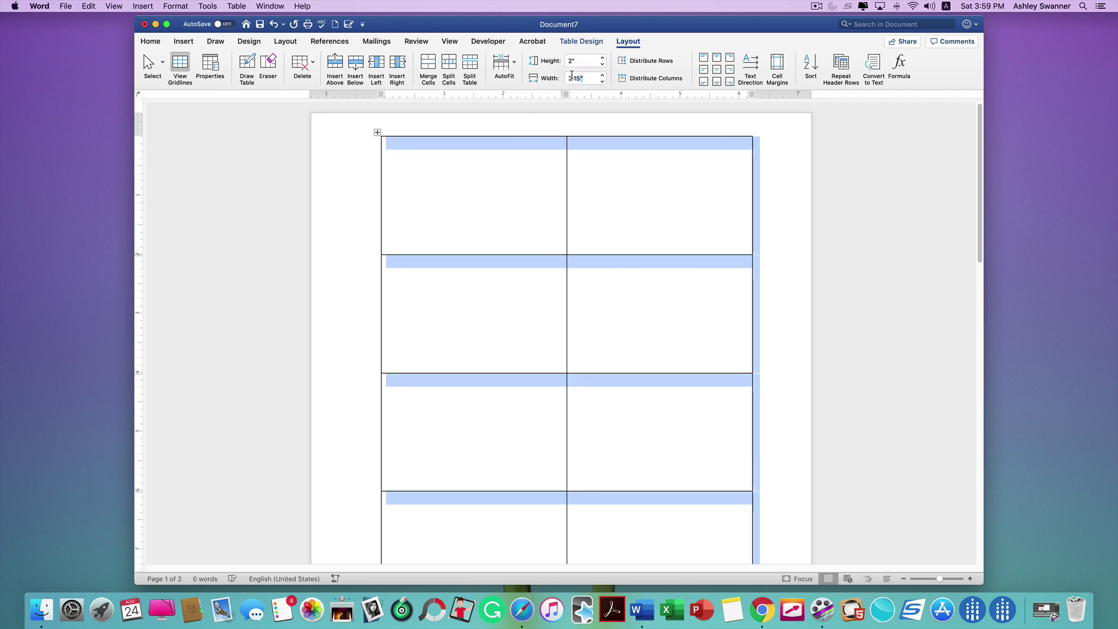
type("3.36")
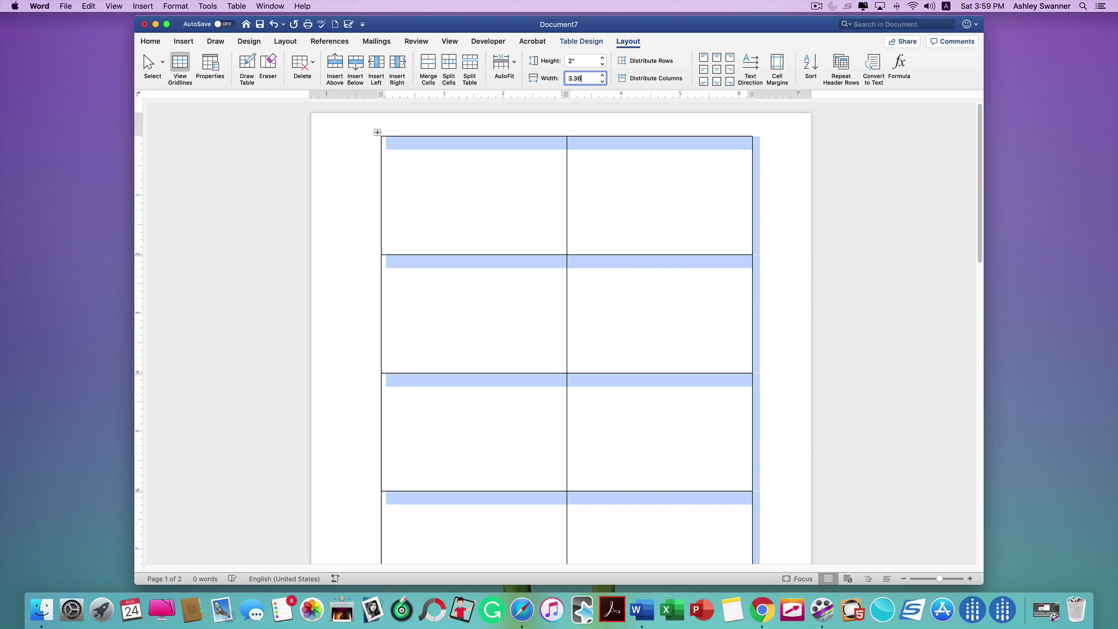
key("Return")
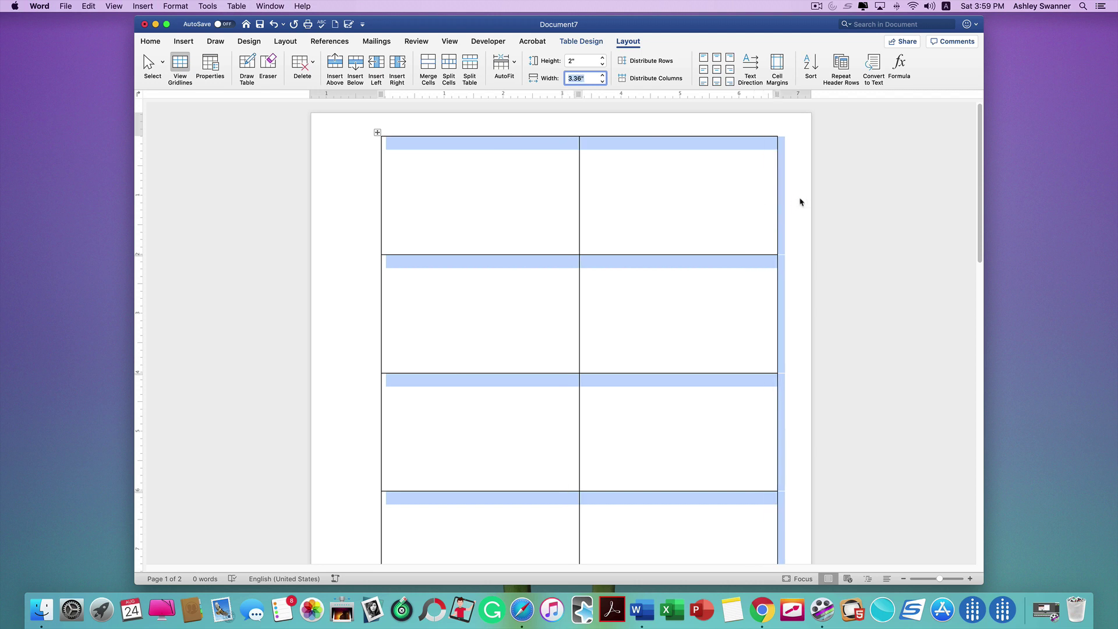
left_click(798, 197)
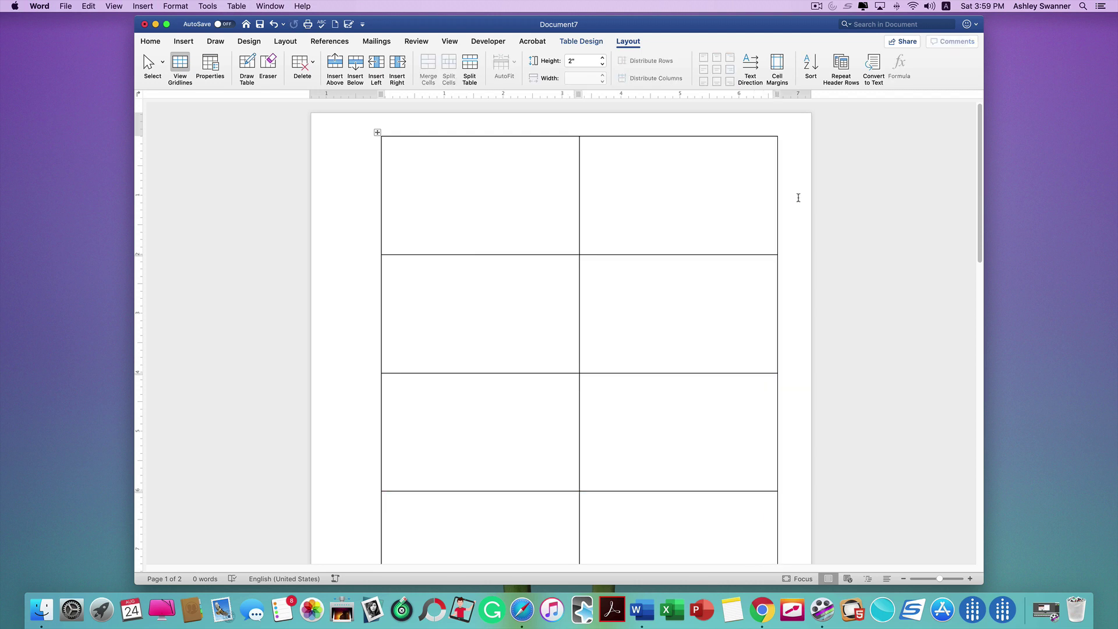
left_click(641, 168)
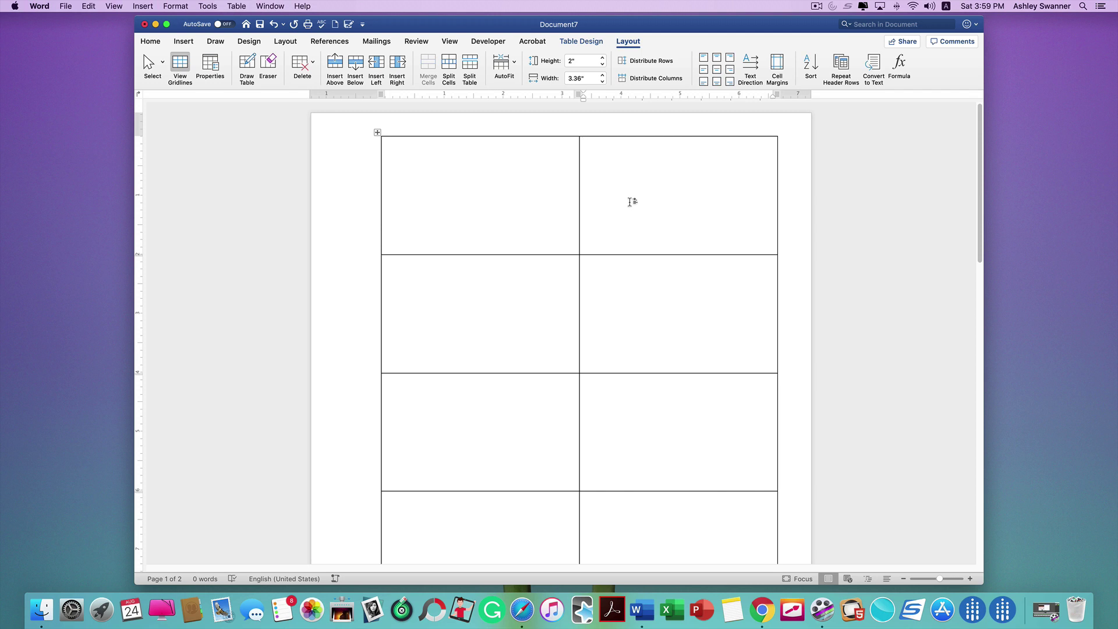
- AutoFit the whole table to the window width between the page margins
left_click(377, 132)
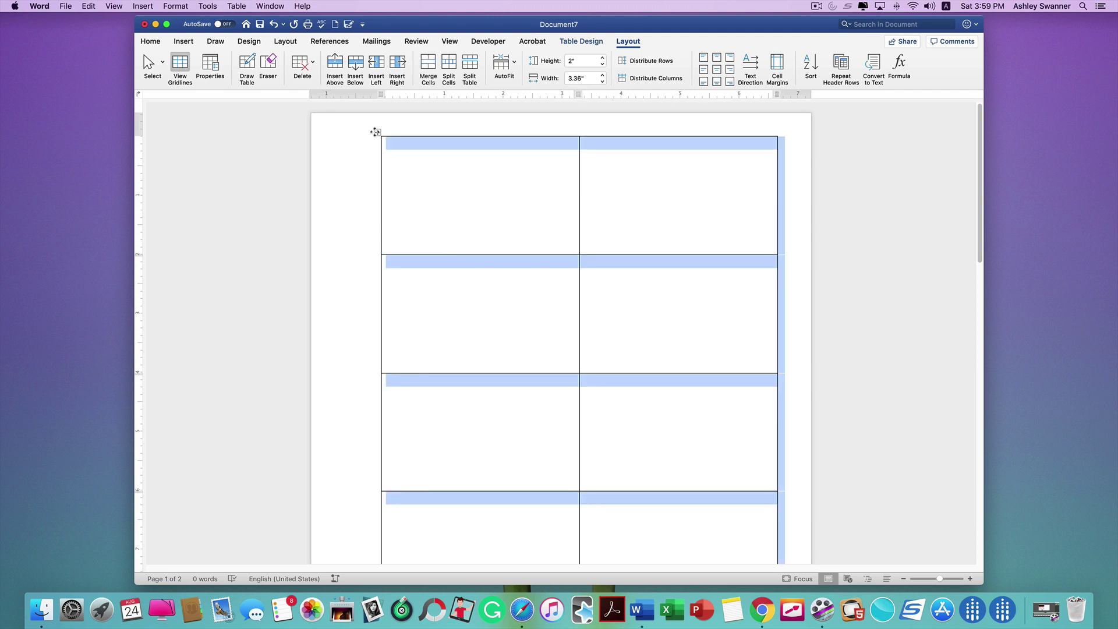
left_click(507, 65)
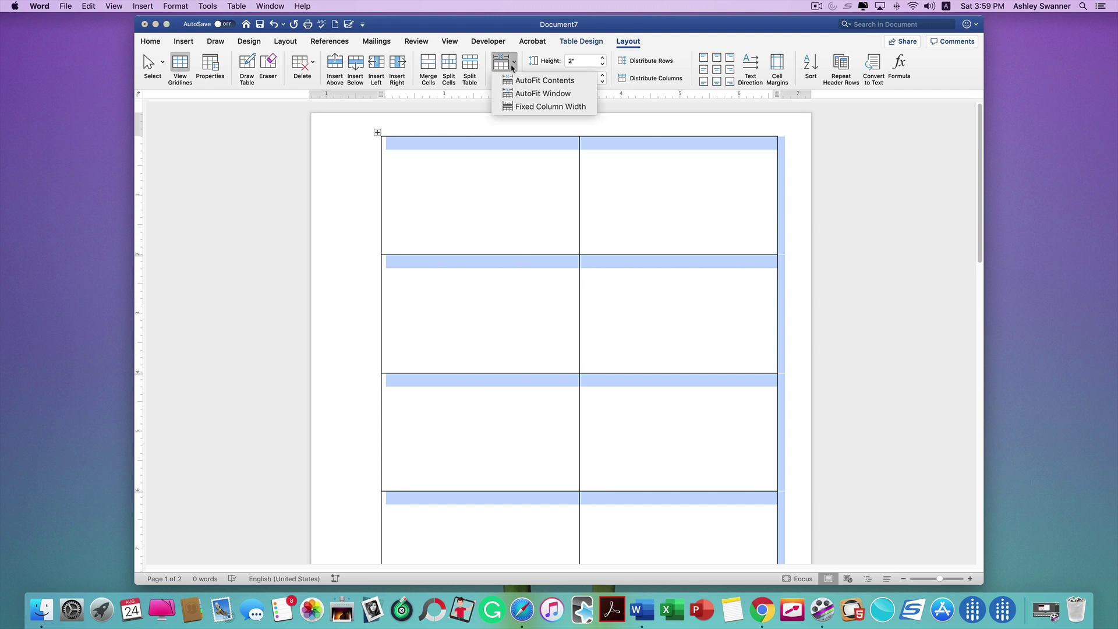
left_click(525, 93)
left_click(757, 165)
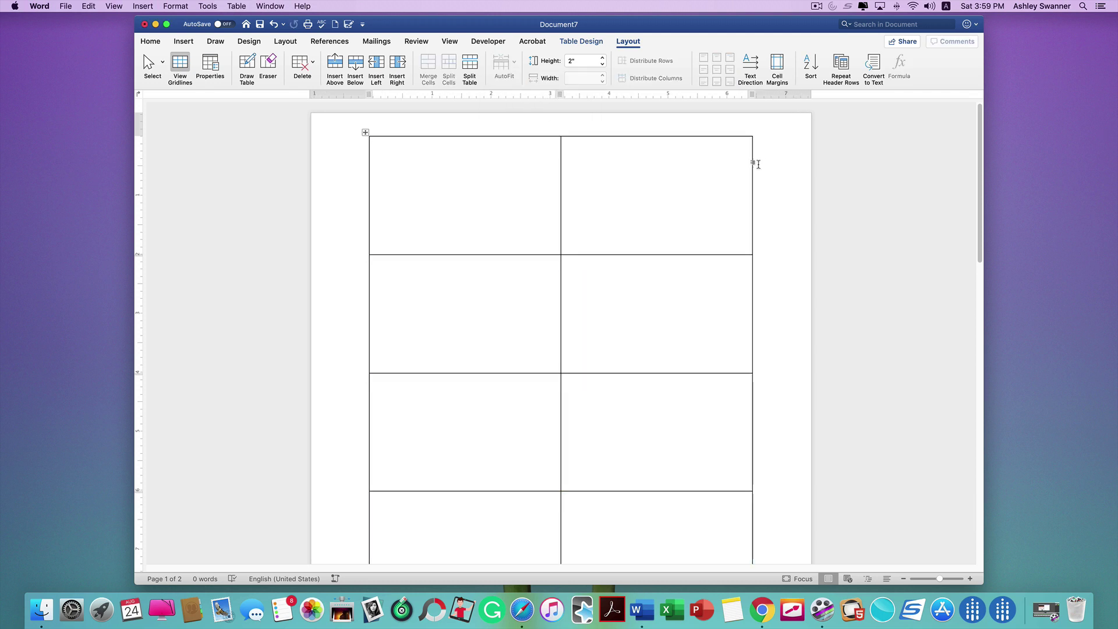
scroll(740, 164, "down", 10)
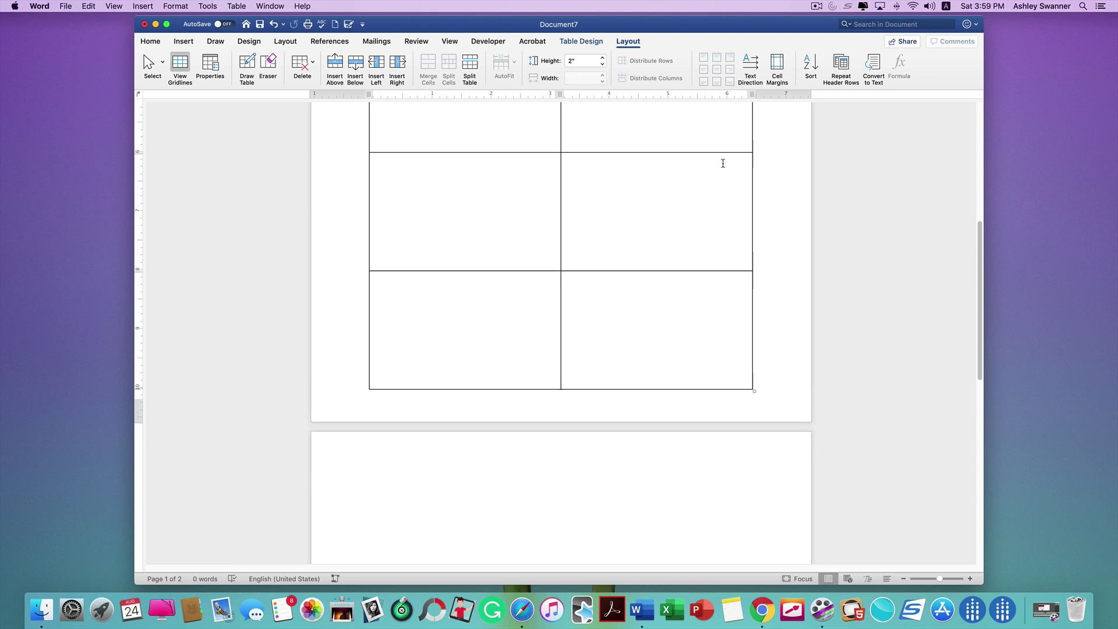
scroll(722, 164, "up", 9)
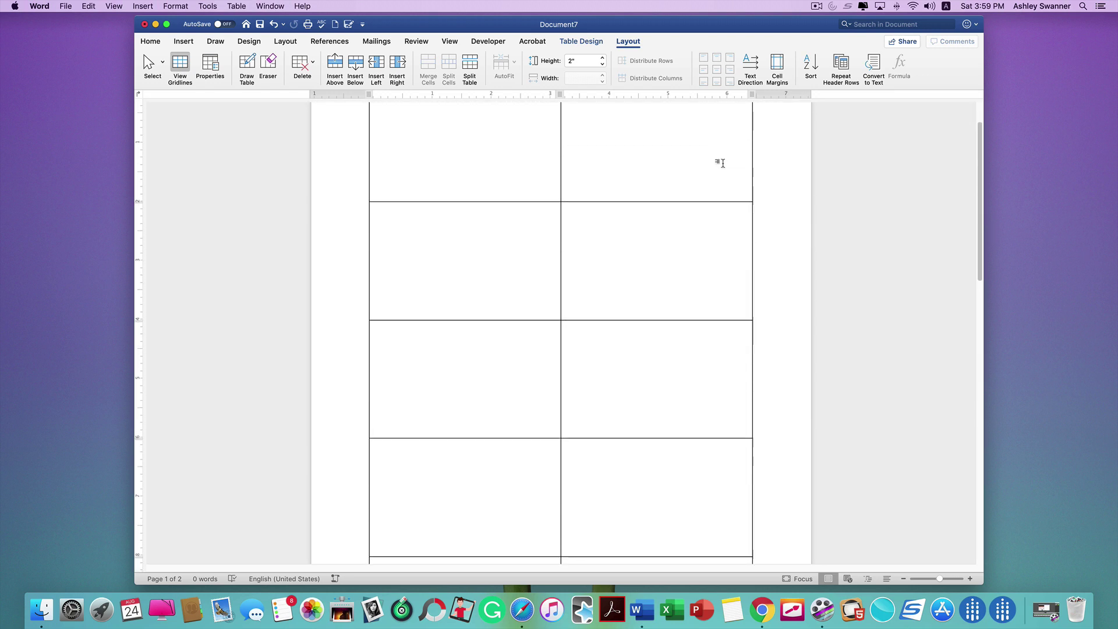
scroll(723, 163, "down", 8)
scroll(723, 163, "up", 5)
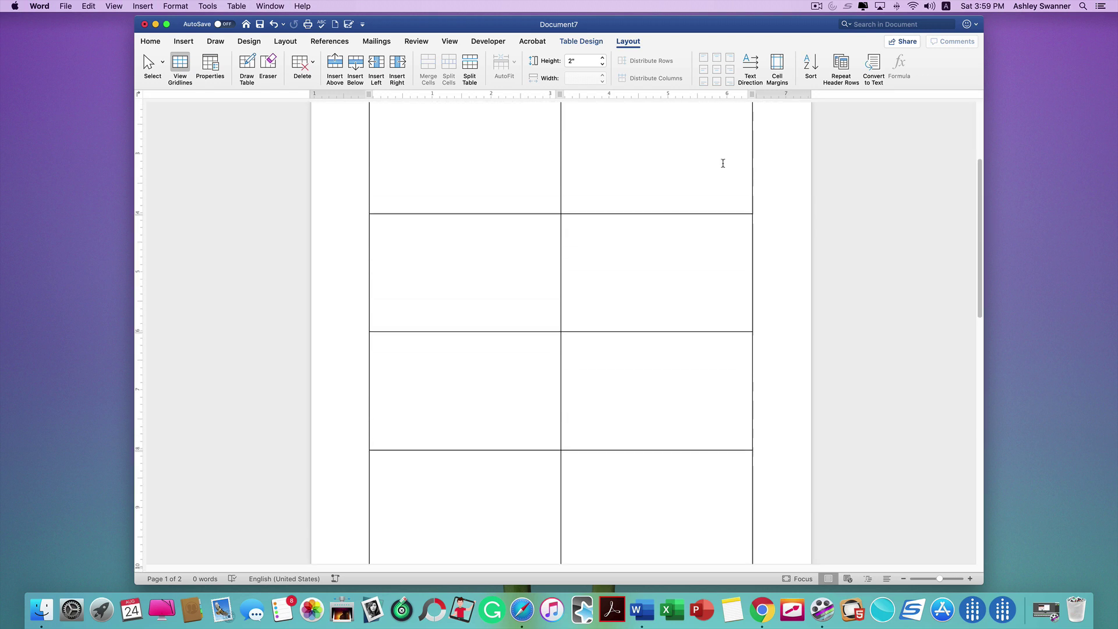
scroll(723, 163, "up", 6)
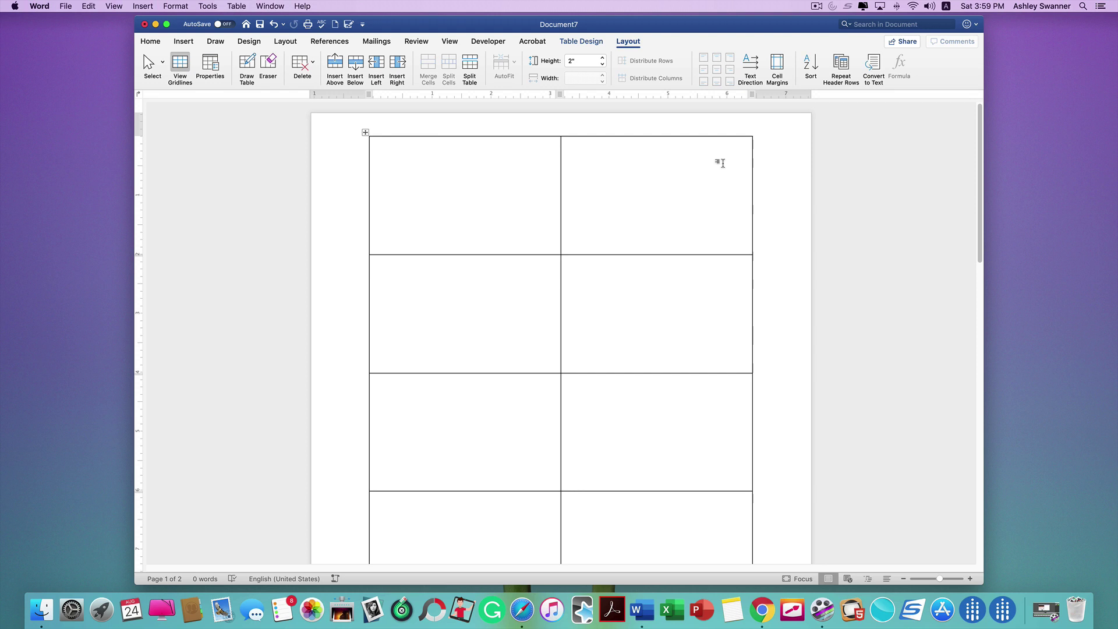
scroll(723, 163, "down", 2)
scroll(723, 163, "up", 2)
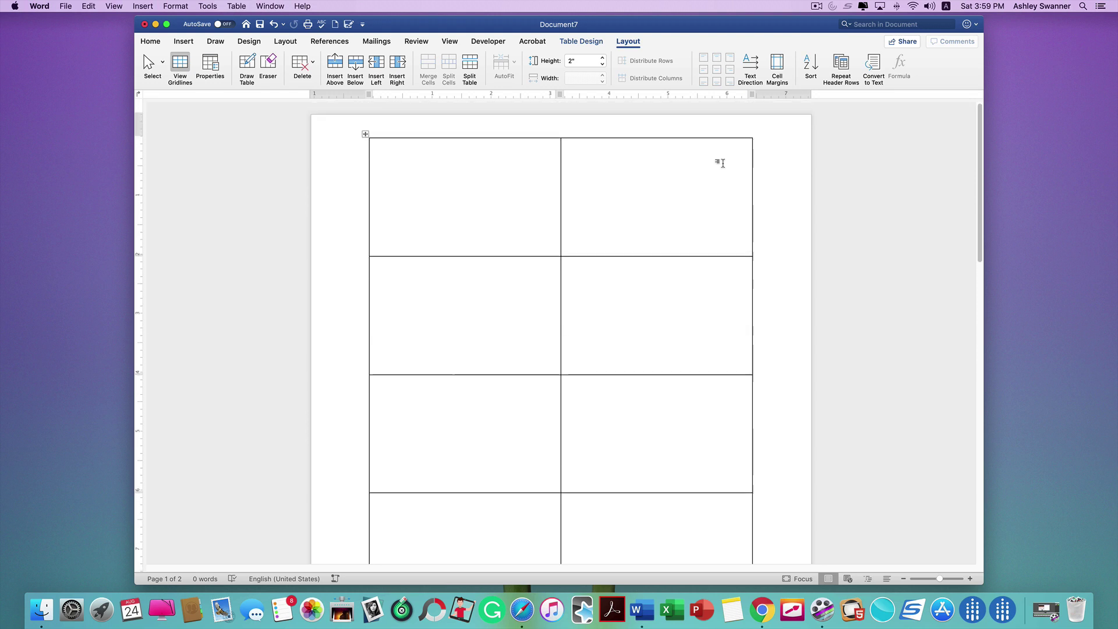
- Put a first name in the top-left cell and 'Hello' in the cell below it
left_click(445, 182)
type("jkdslgjfdskgfjdsk")
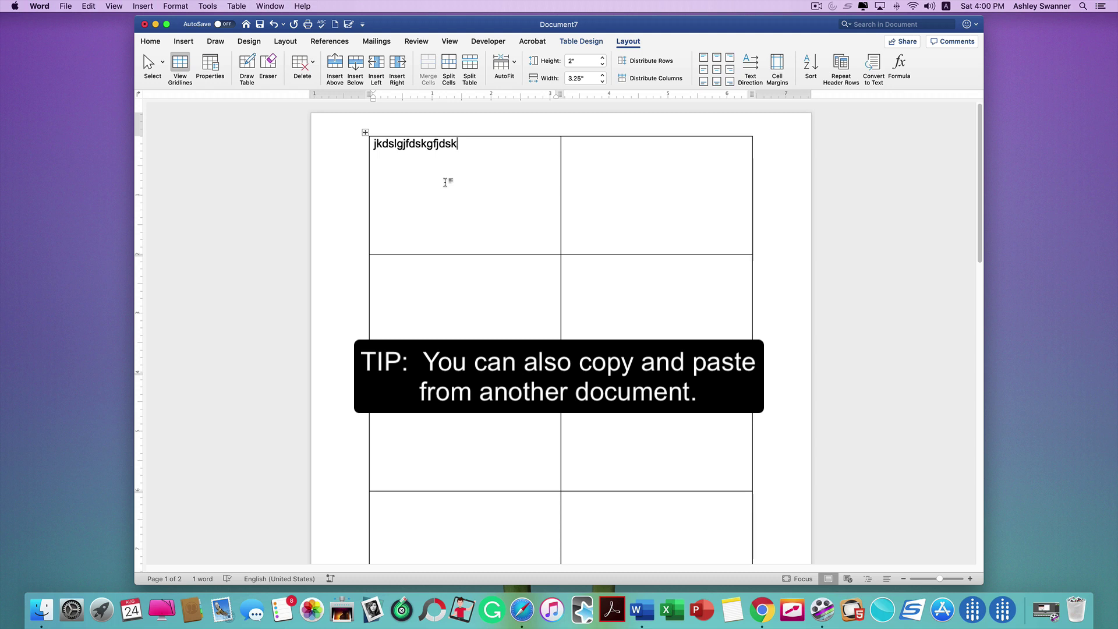
left_click(365, 132)
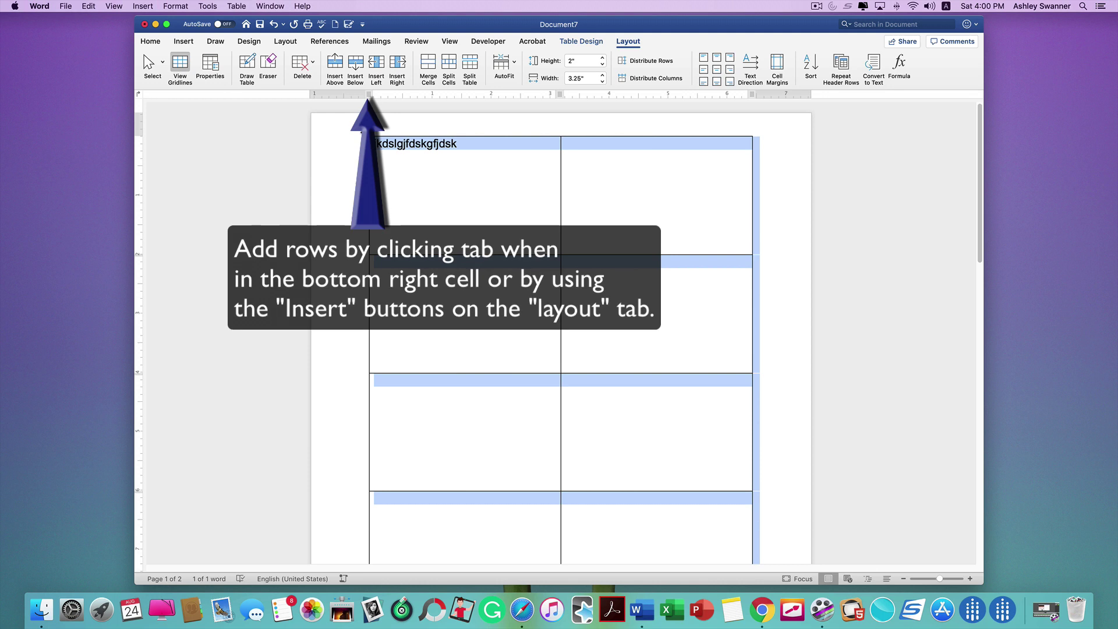
type("As")
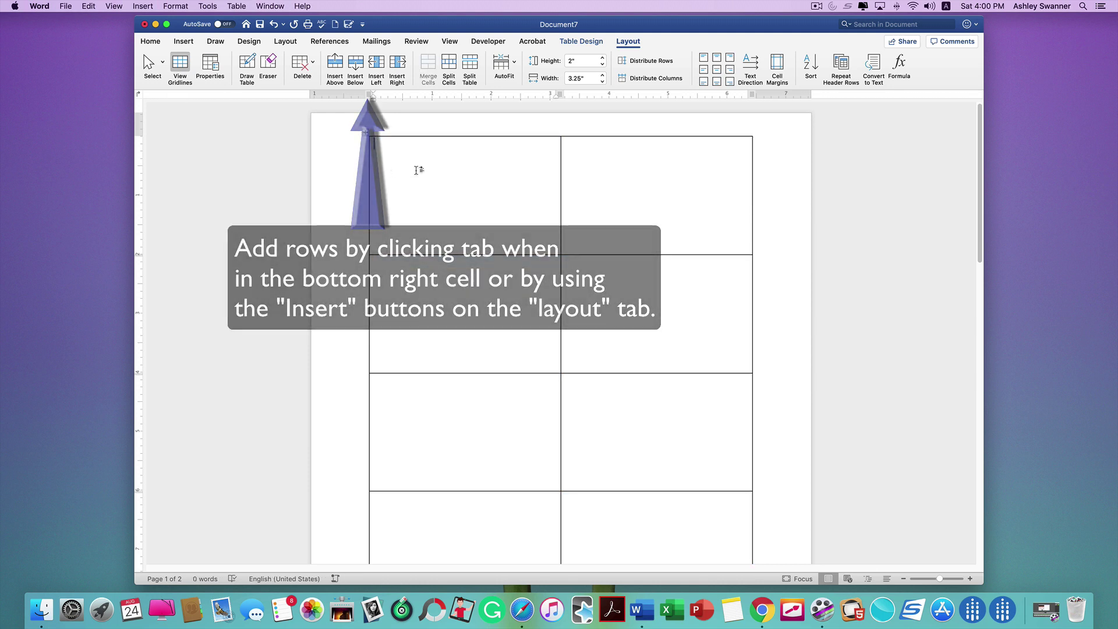
type("hley")
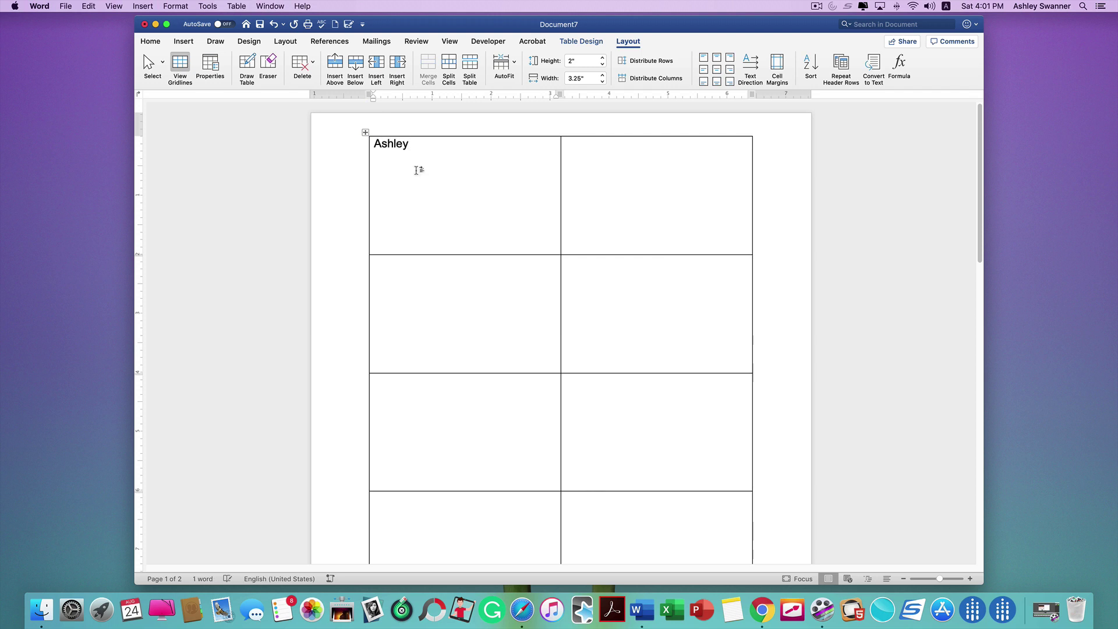
left_click(411, 289)
type("Hello")
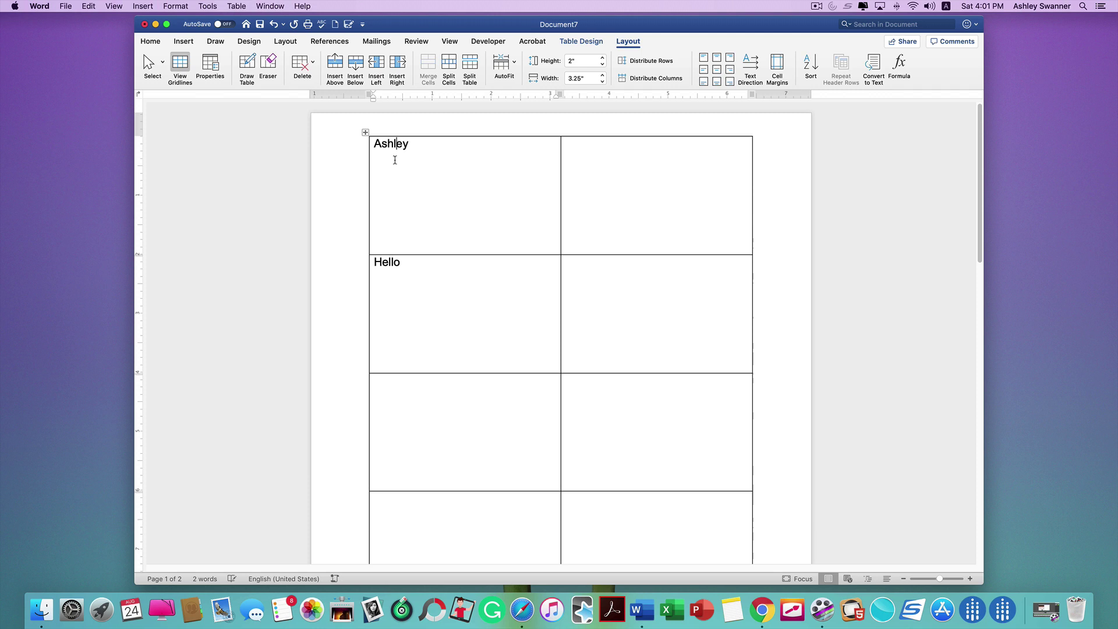
- Center the first column's text horizontally and vertically within each cell
left_click(159, 63)
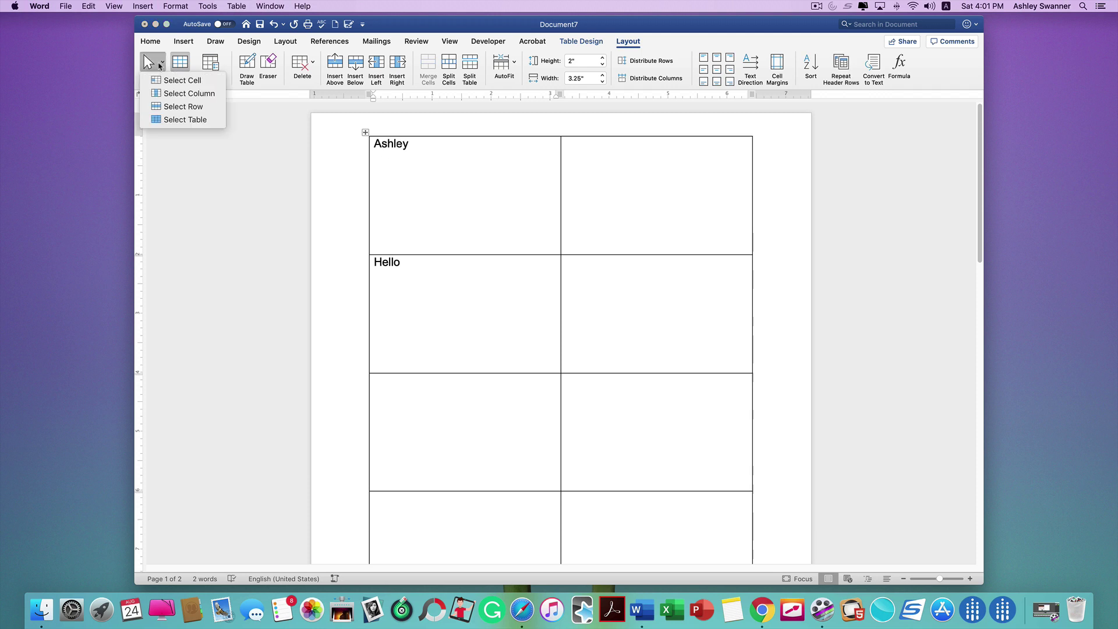
left_click(175, 95)
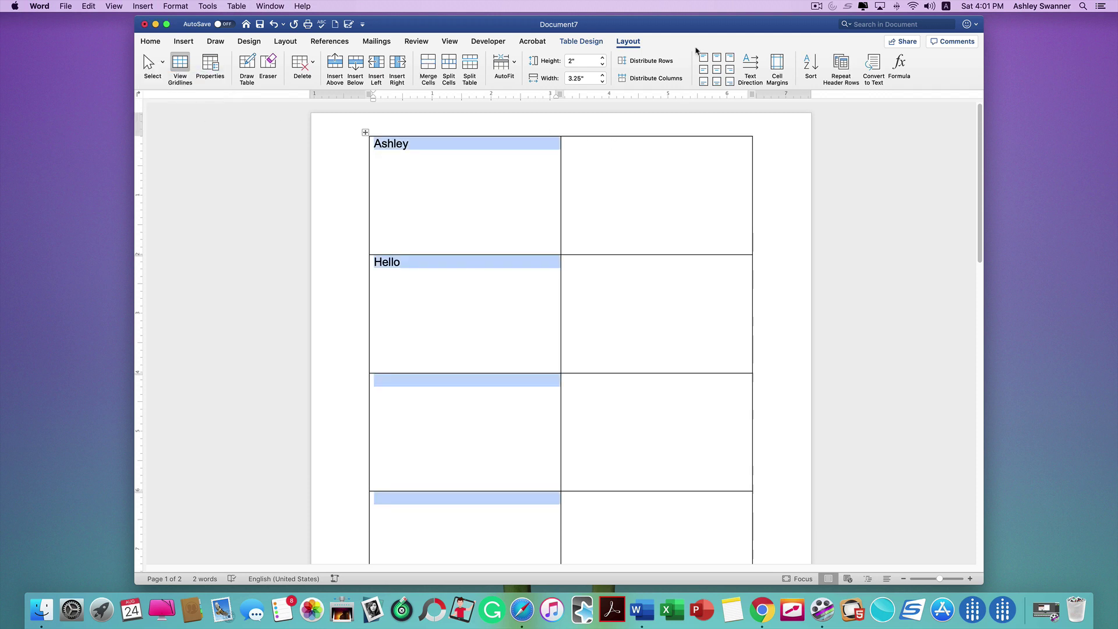
left_click(717, 70)
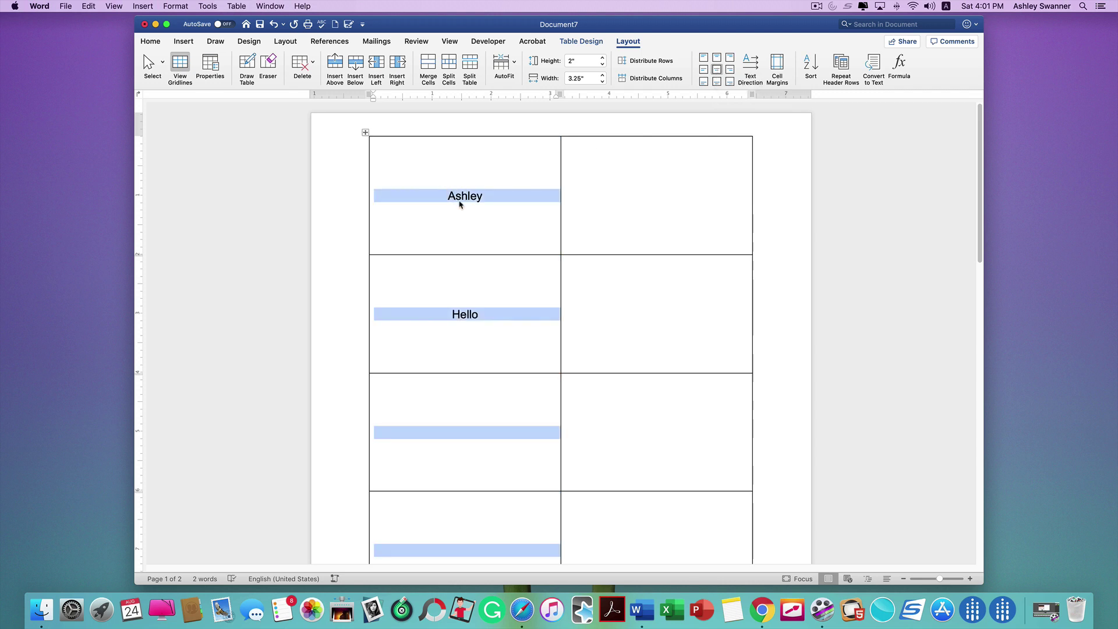
left_click(502, 323)
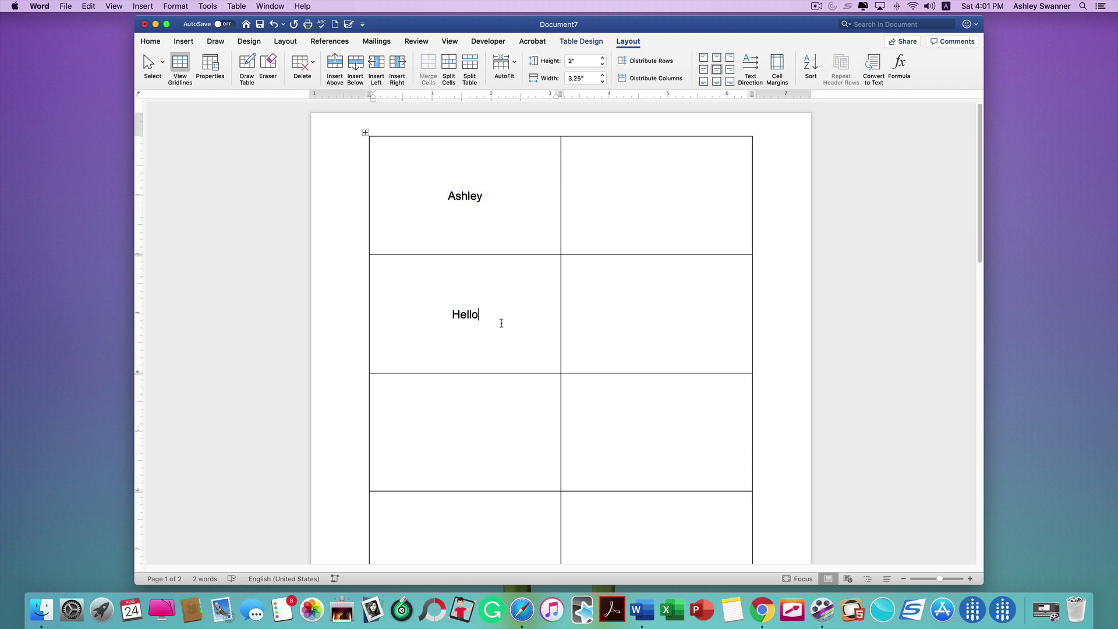
left_click_drag(484, 198, 410, 157)
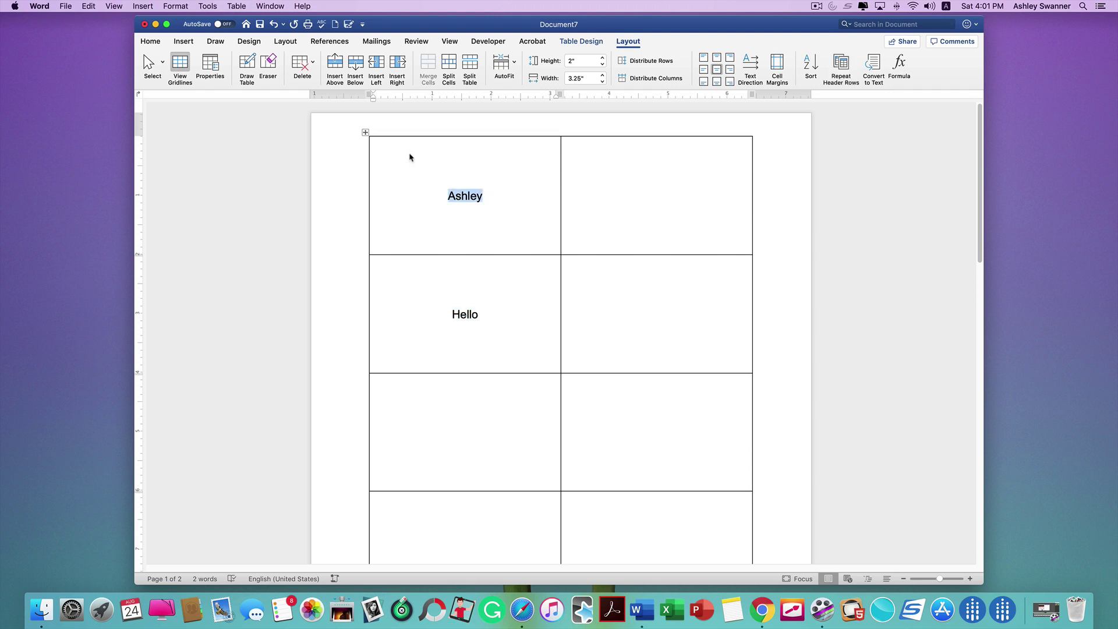
left_click(163, 62)
- Set the first column's card text to 36 pt
left_click(189, 96)
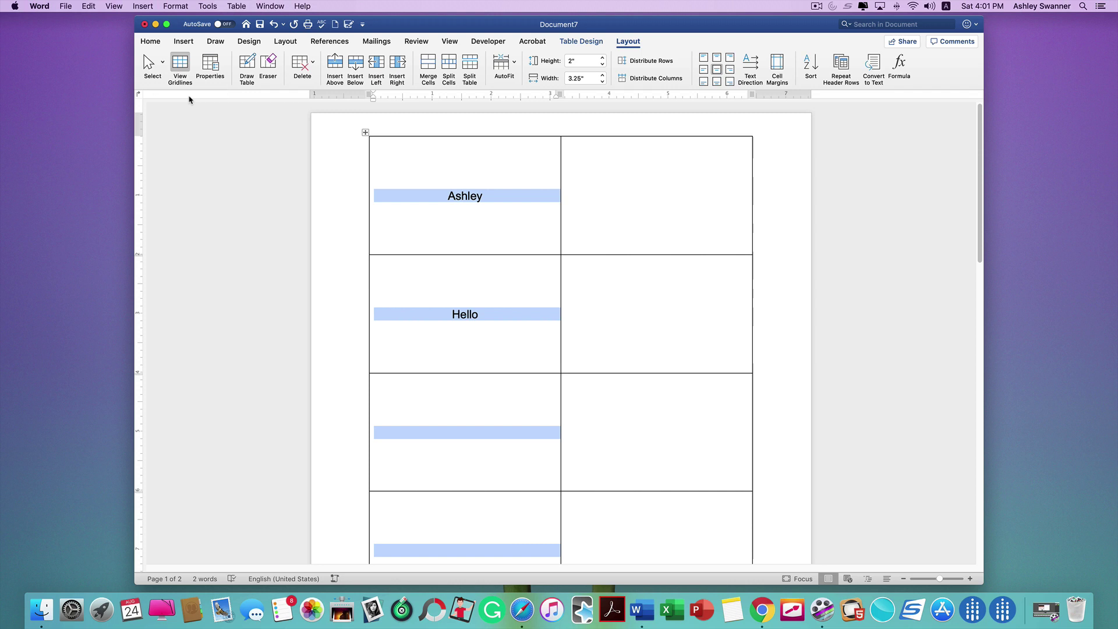
left_click(150, 41)
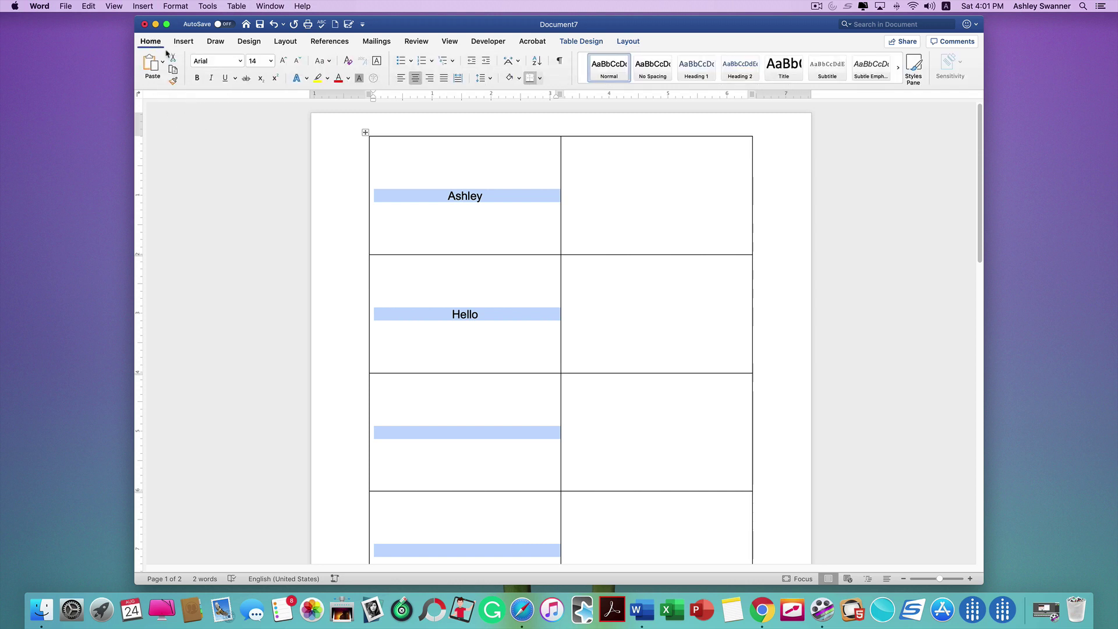
left_click(271, 61)
left_click(271, 61)
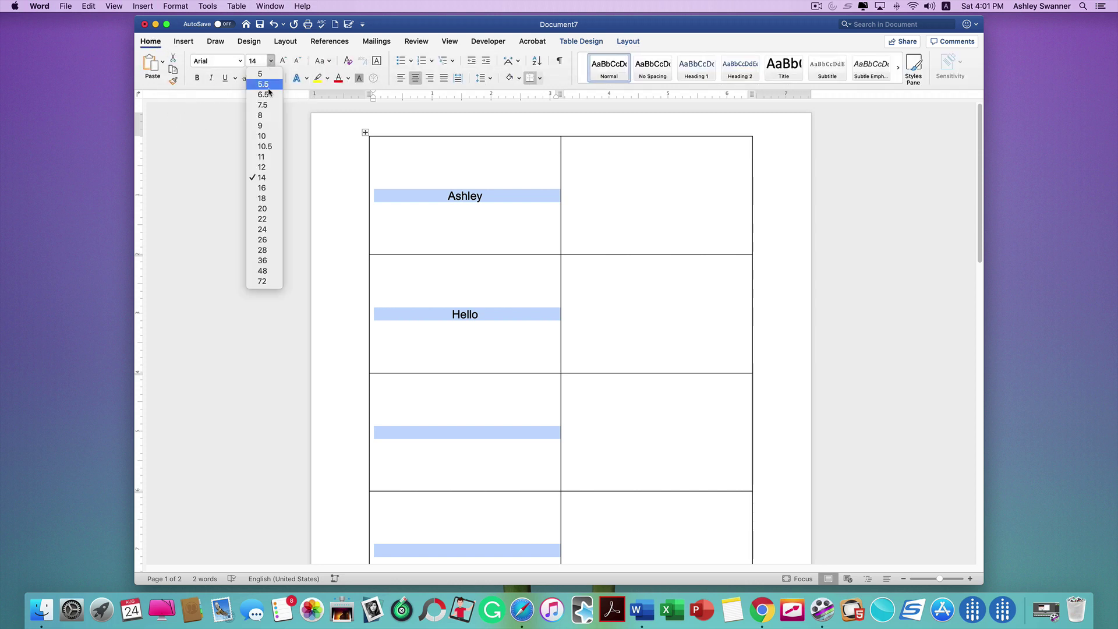
left_click(262, 261)
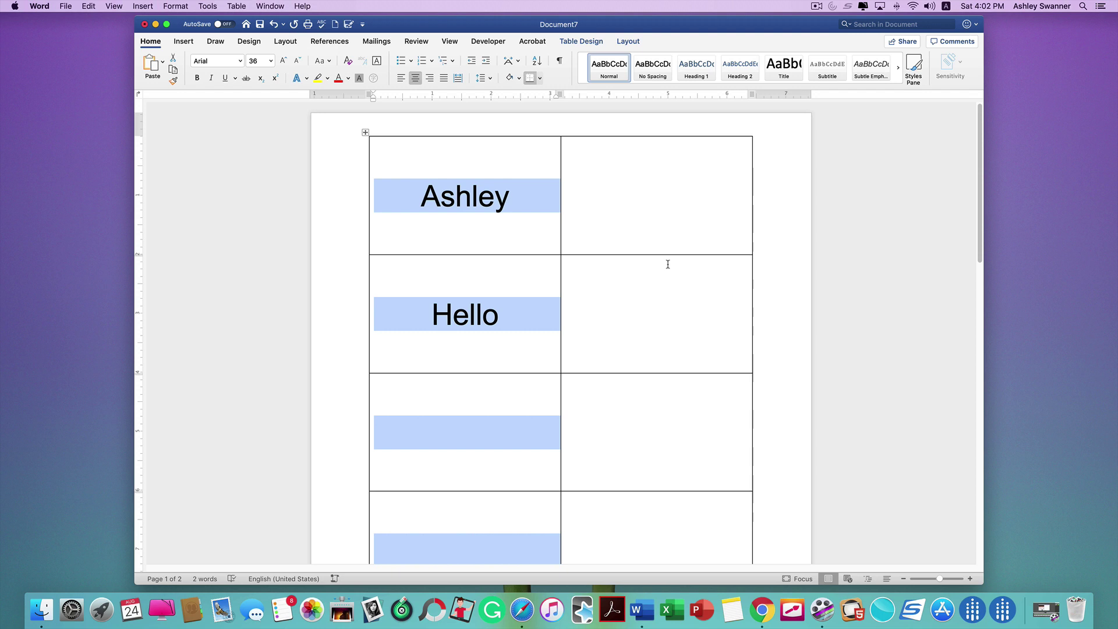
- Add 'Card 1' on its own line above the name in the top card
scroll(636, 263, "down", 3)
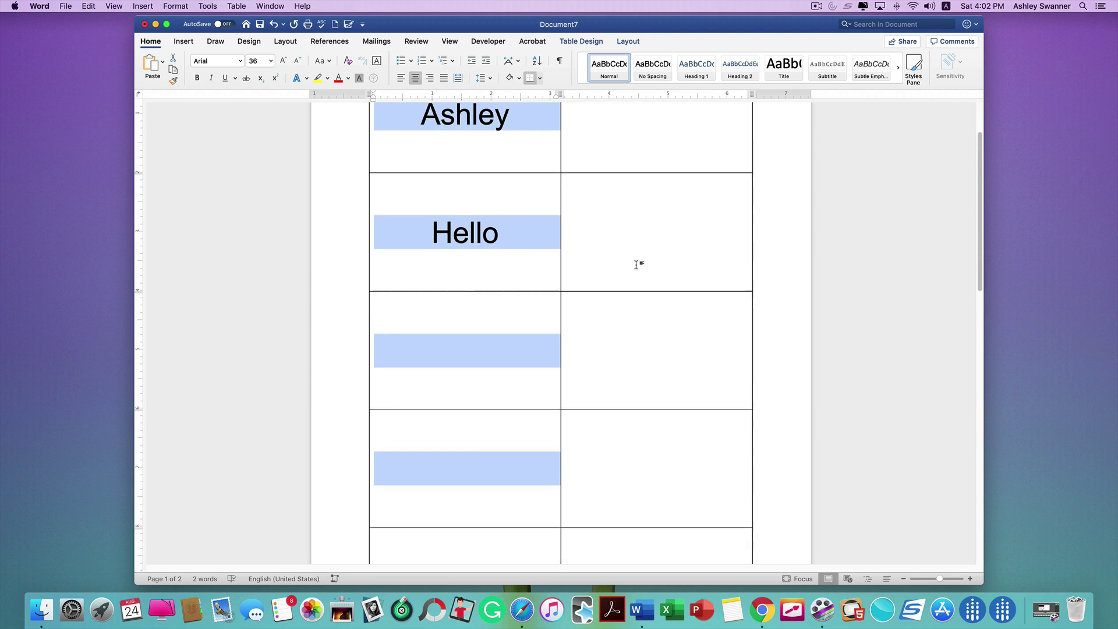
scroll(636, 264, "up", 2)
left_click(422, 167)
type("Card")
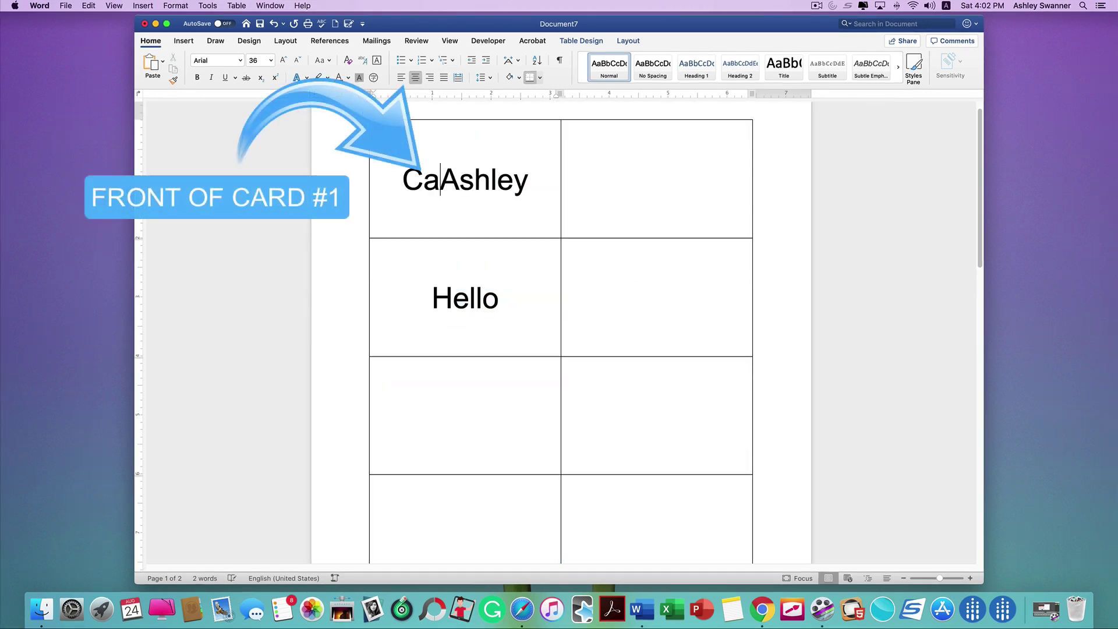
type(" 1")
key("Return")
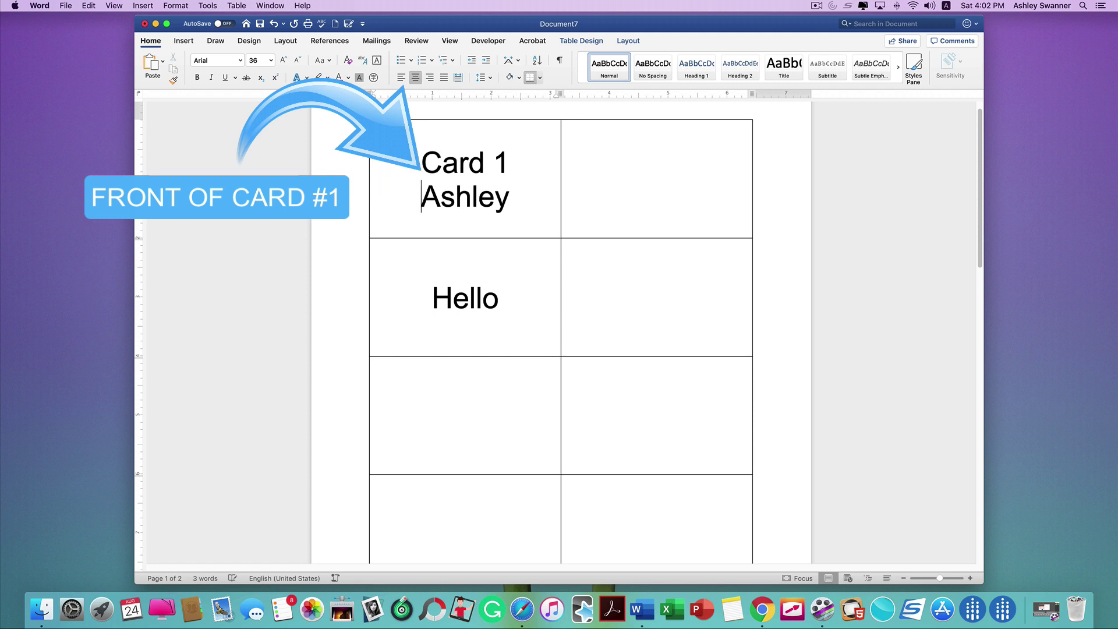
- Add a new row at the table's end and type 'Card 1' in a right-column cell
scroll(658, 257, "down", 8)
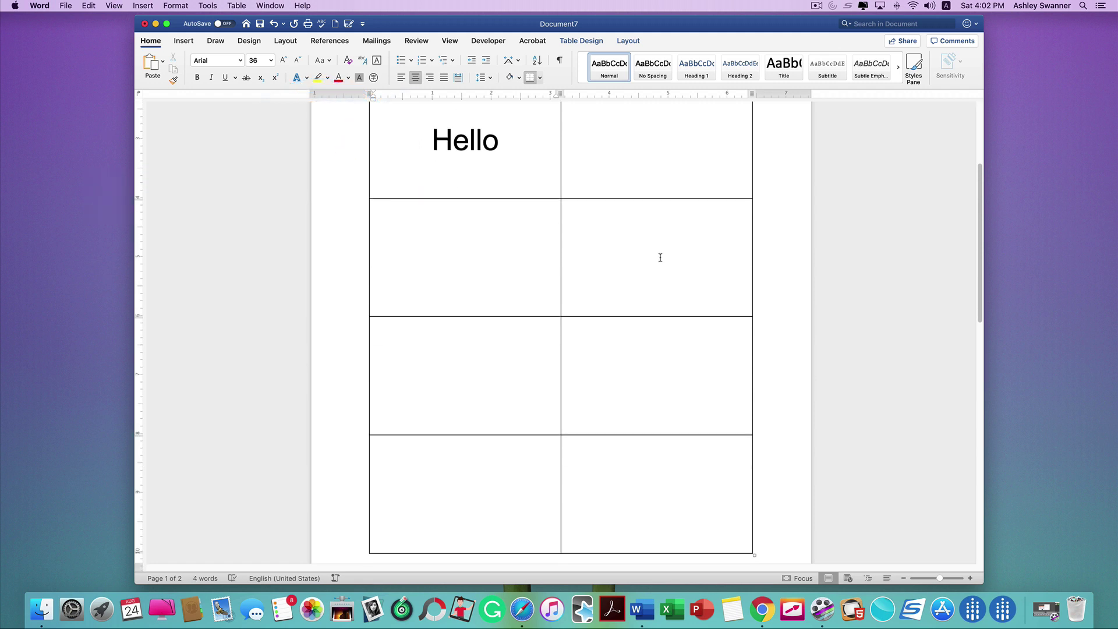
left_click(667, 392)
key("Tab")
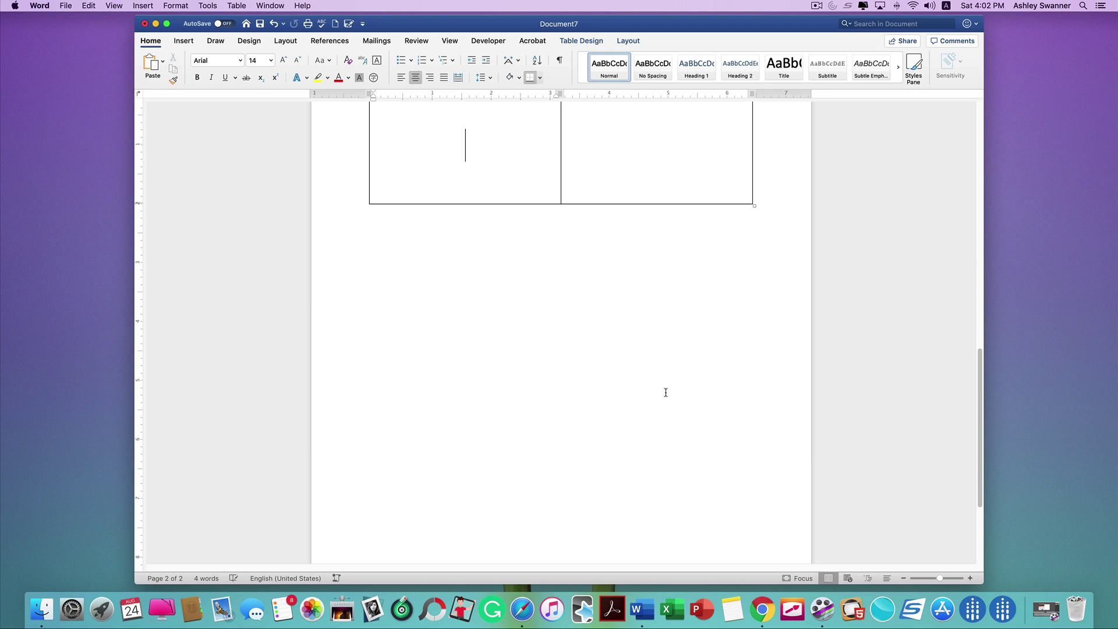
scroll(666, 326, "up", 2)
left_click(654, 288)
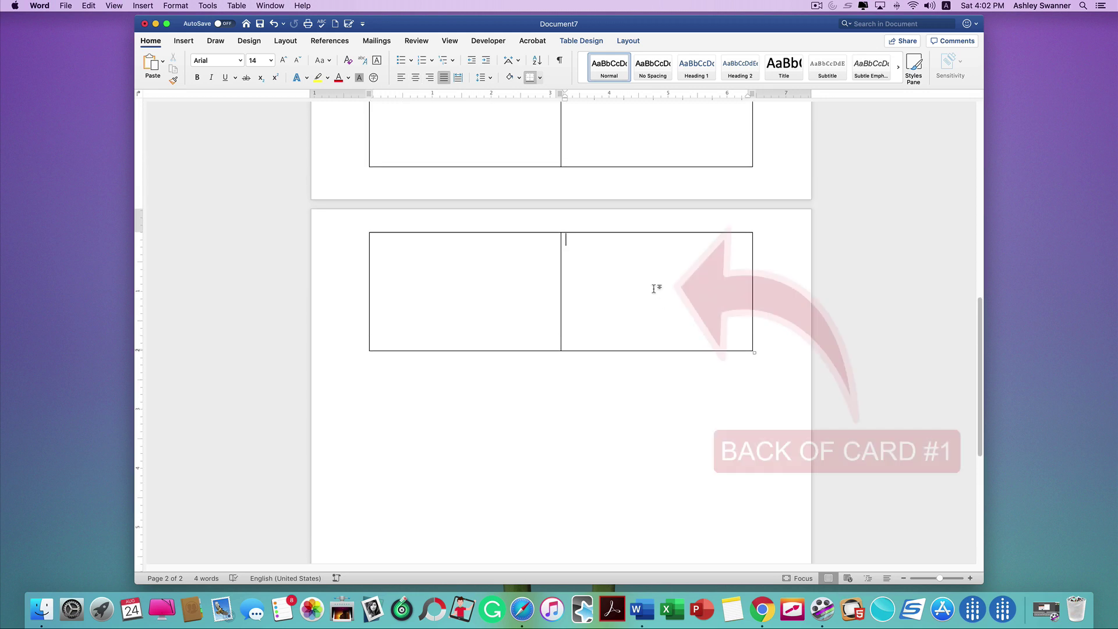
type("Card 1")
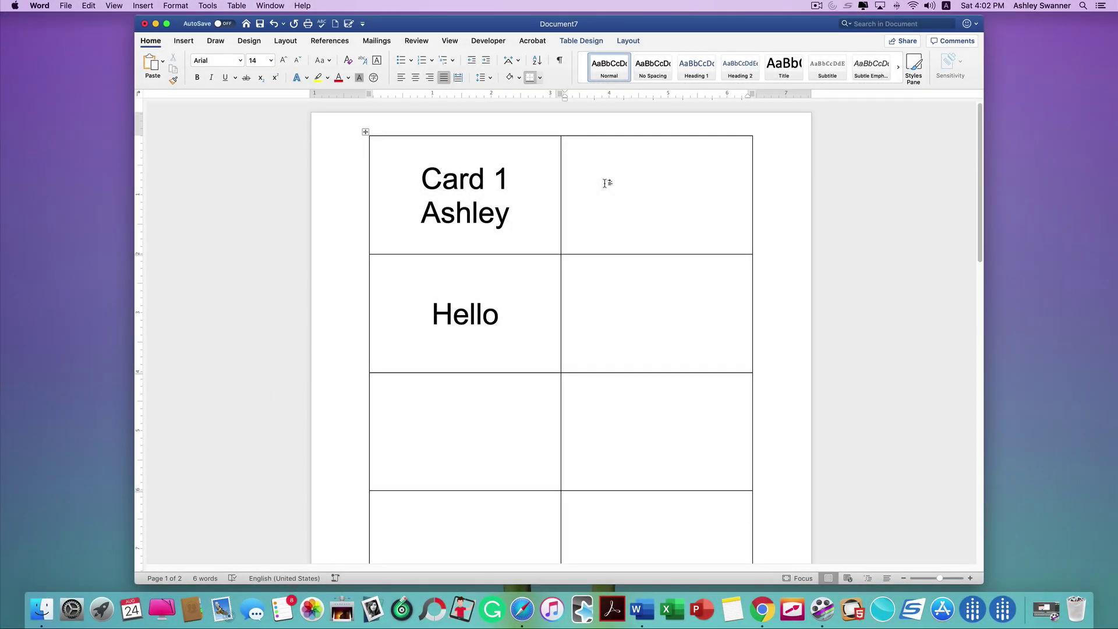
- Type the back-of-card text 'jdffhdjfghdjk' in the top-right cell
type("jdffhdjfghdjk")
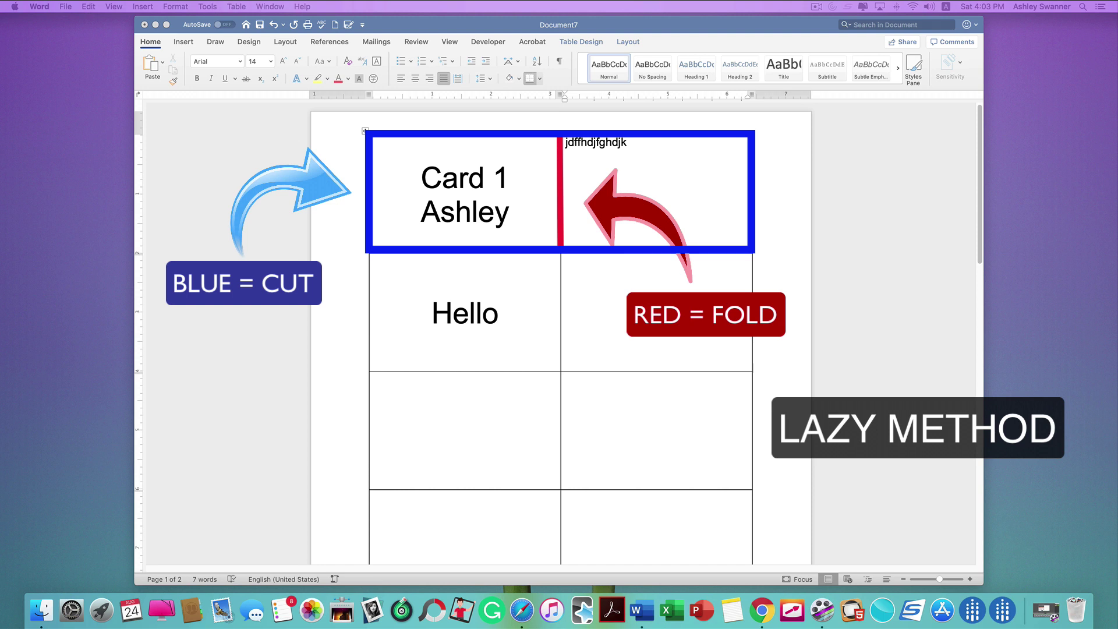
left_click(703, 243)
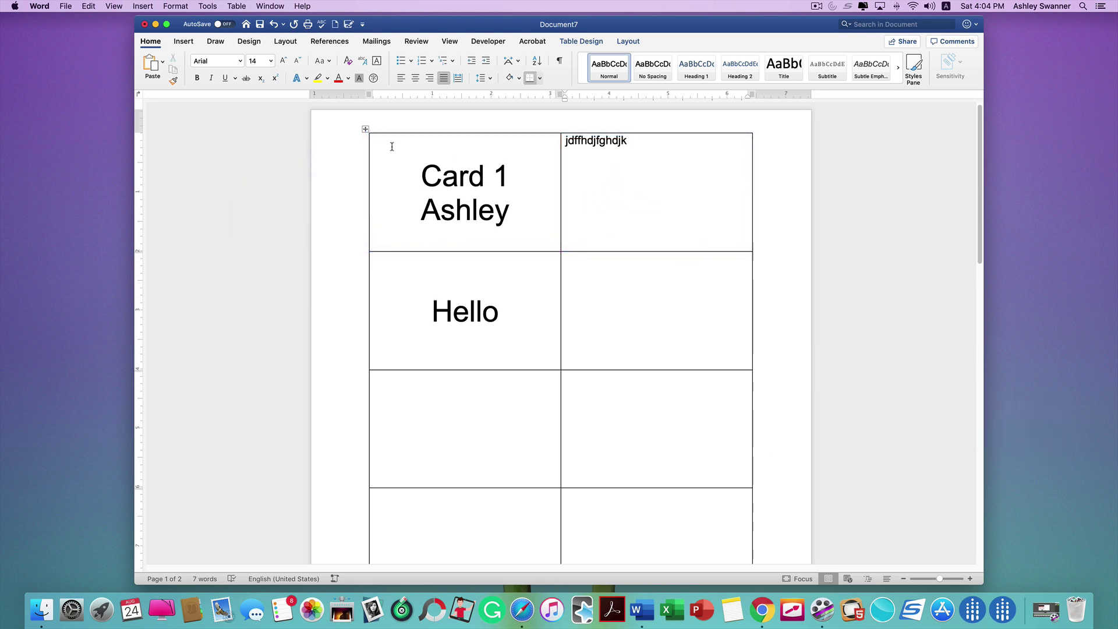
- Apply the blue banded grid style from the Table Design gallery to the whole flashcard table
left_click(365, 128)
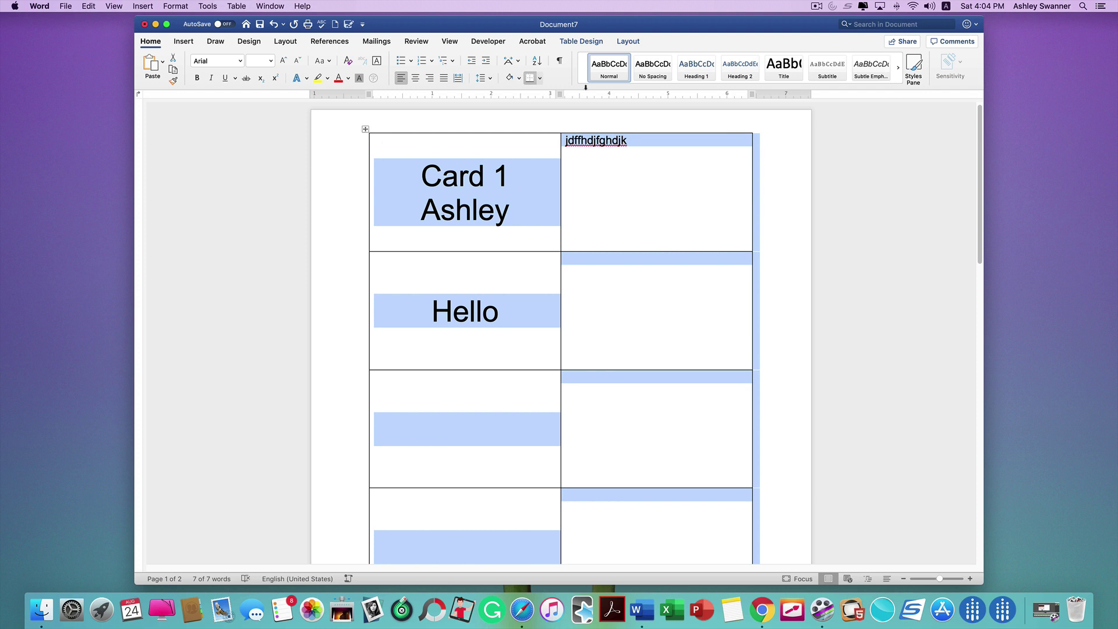
left_click(592, 42)
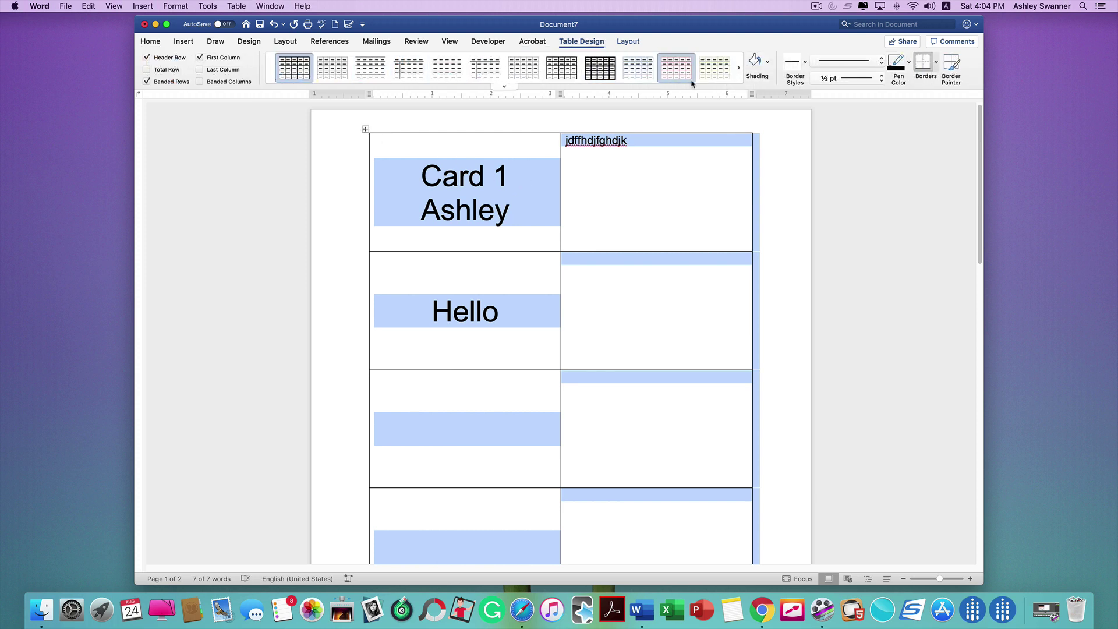
left_click(739, 68)
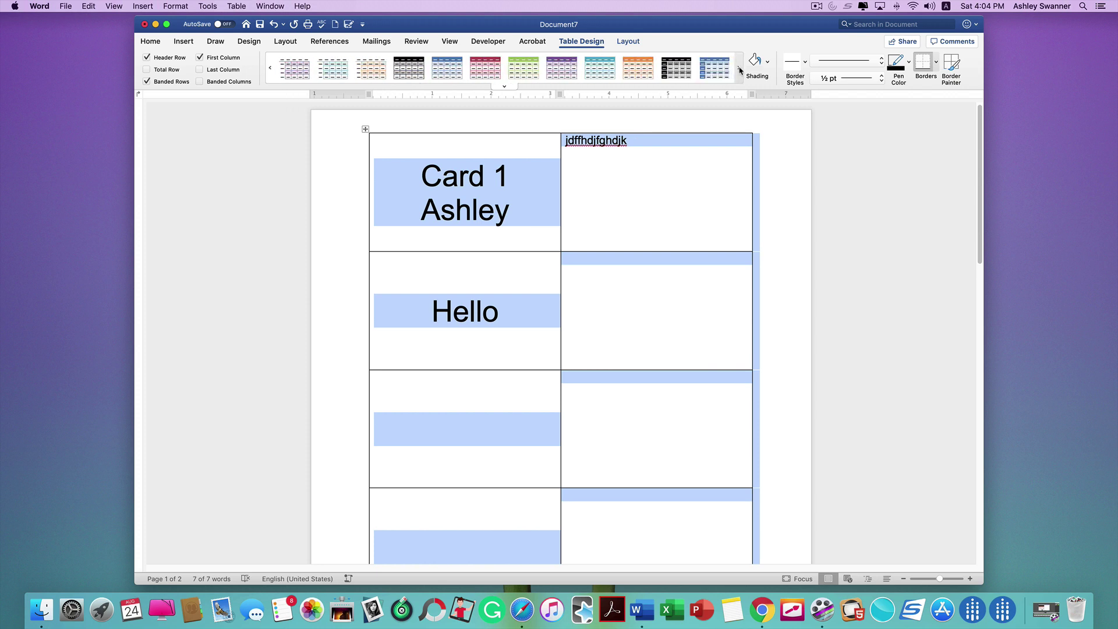
left_click(739, 68)
left_click(740, 69)
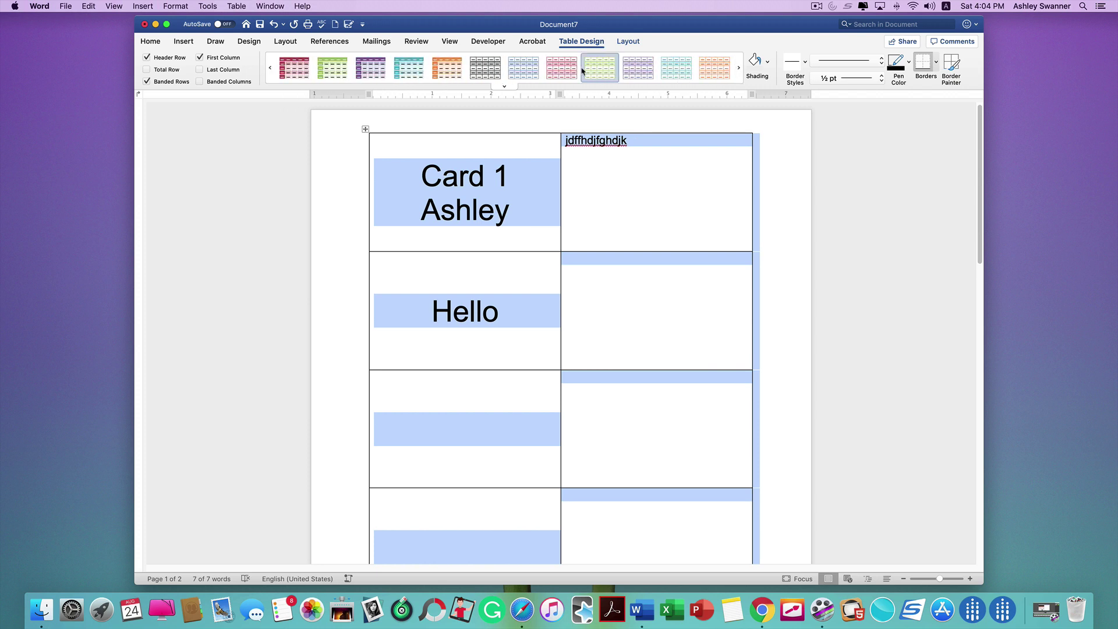
left_click(524, 68)
left_click(693, 198)
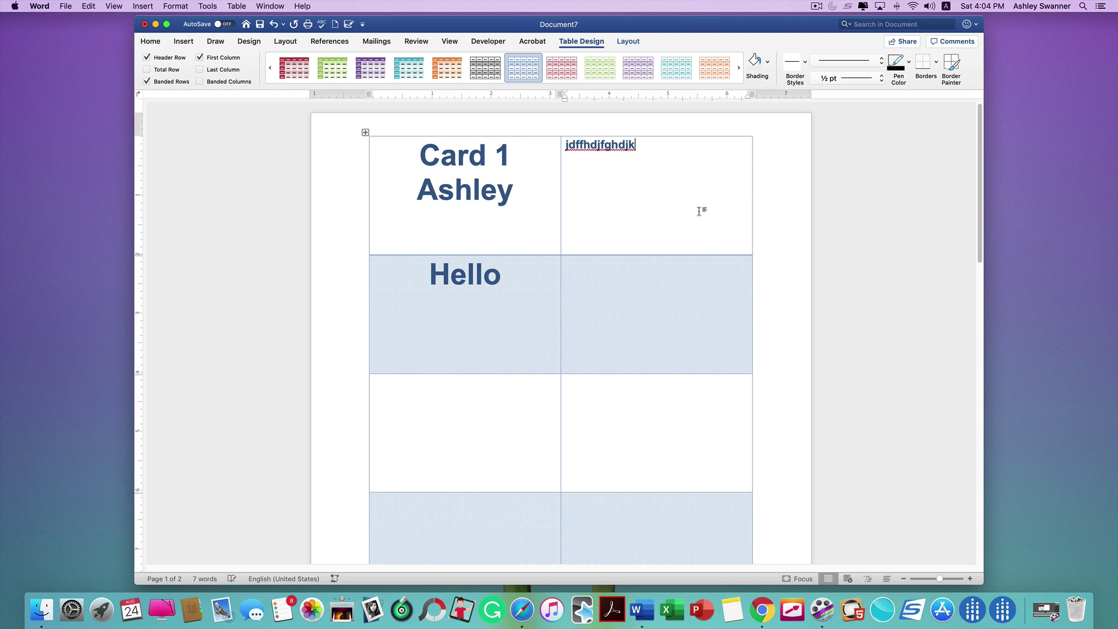